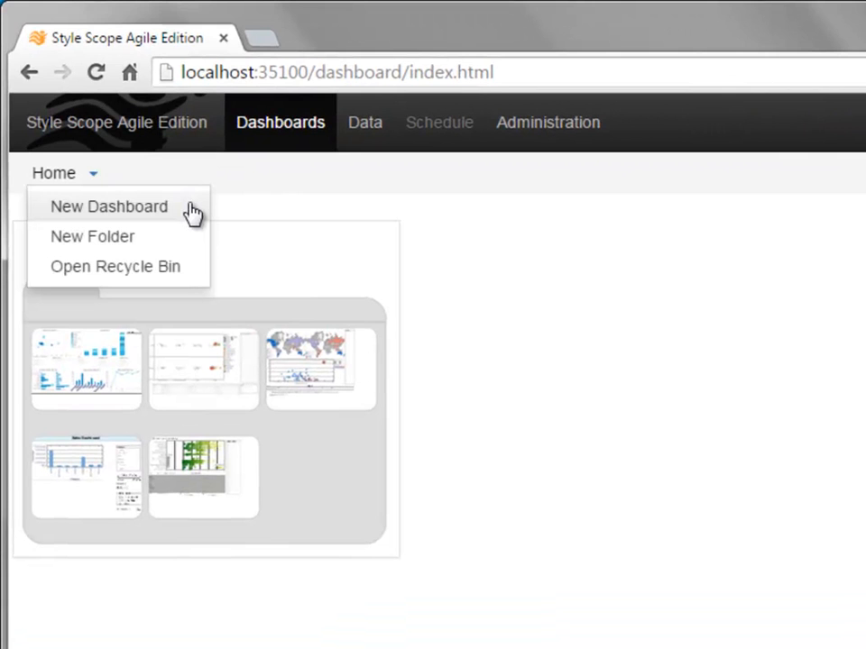
Open the Examples folder and bring up its Sales Explore dashboard for editing
left_click(274, 195)
left_click(233, 403)
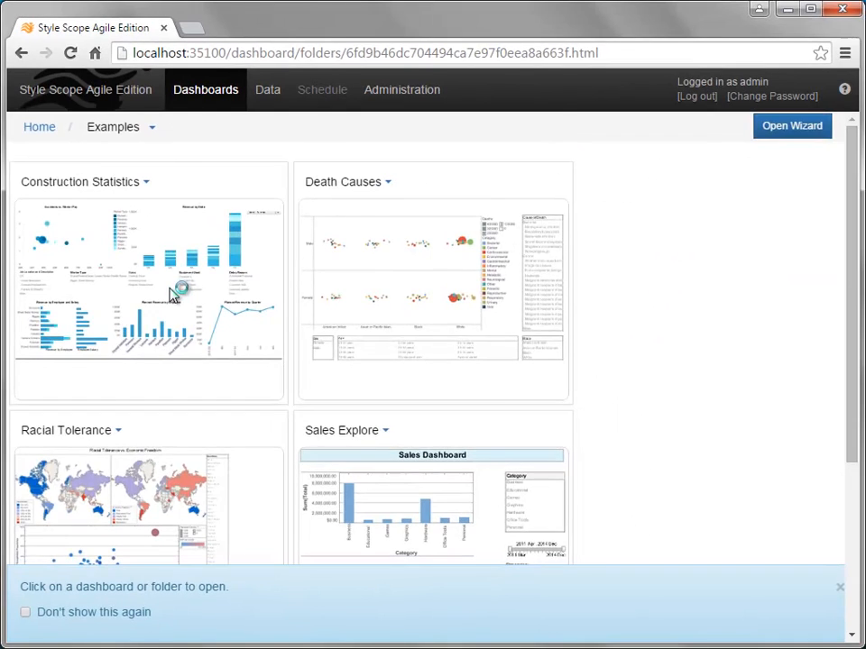
scroll(174, 295, "down", 3)
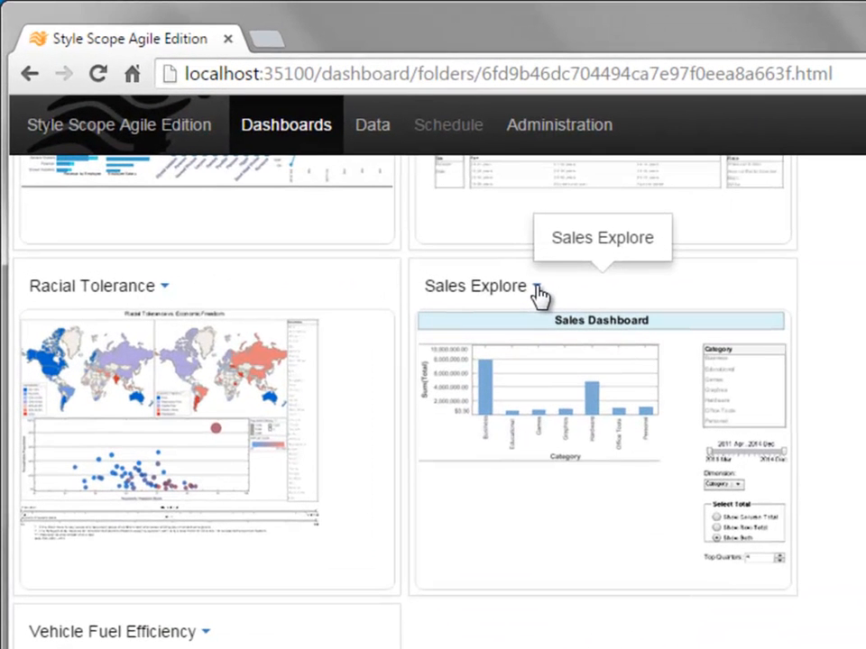
left_click(537, 289)
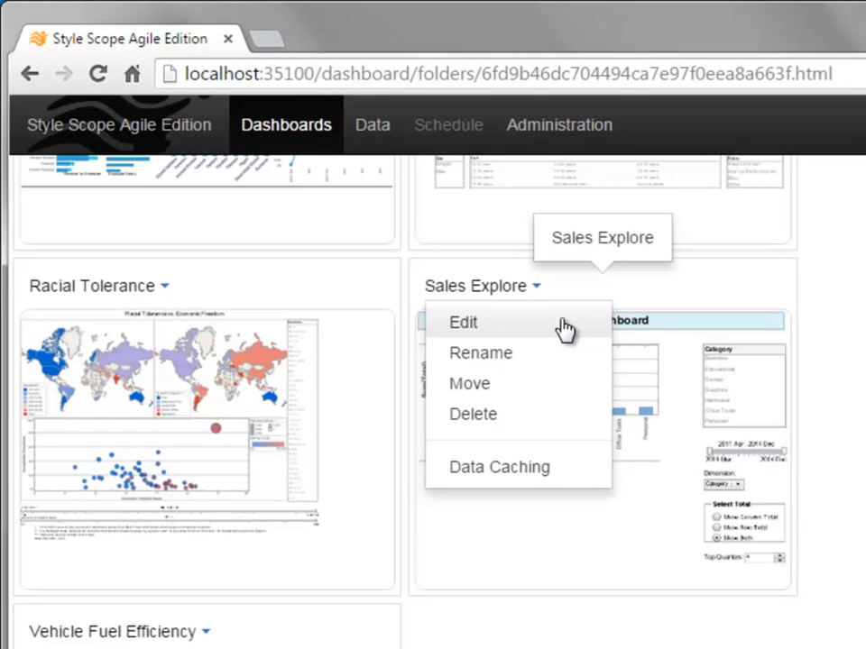
left_click(561, 327)
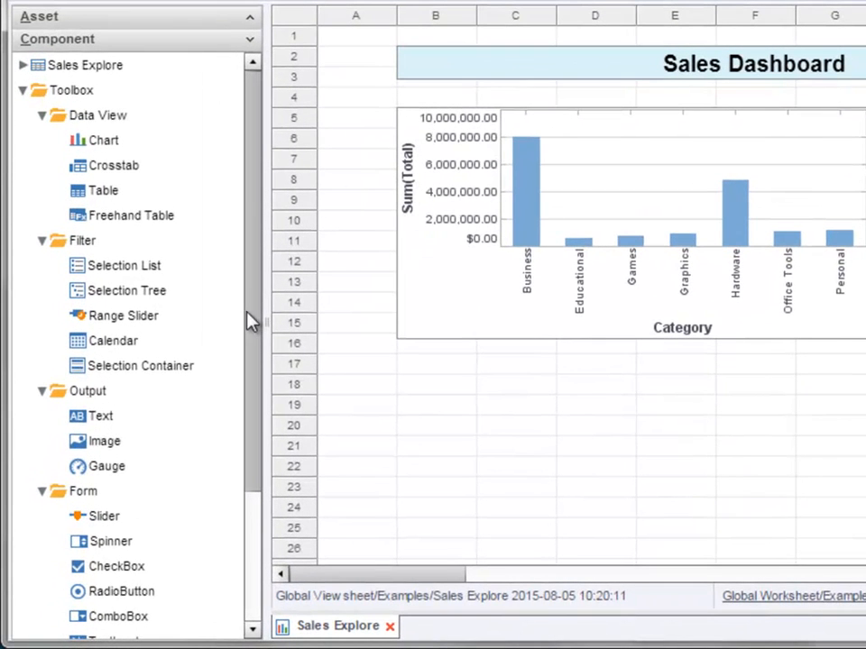
Place a table below the bar chart at cell B17 and add the Date, Name and Category fields from Sales Mirror
left_click_drag(251, 323, 251, 348)
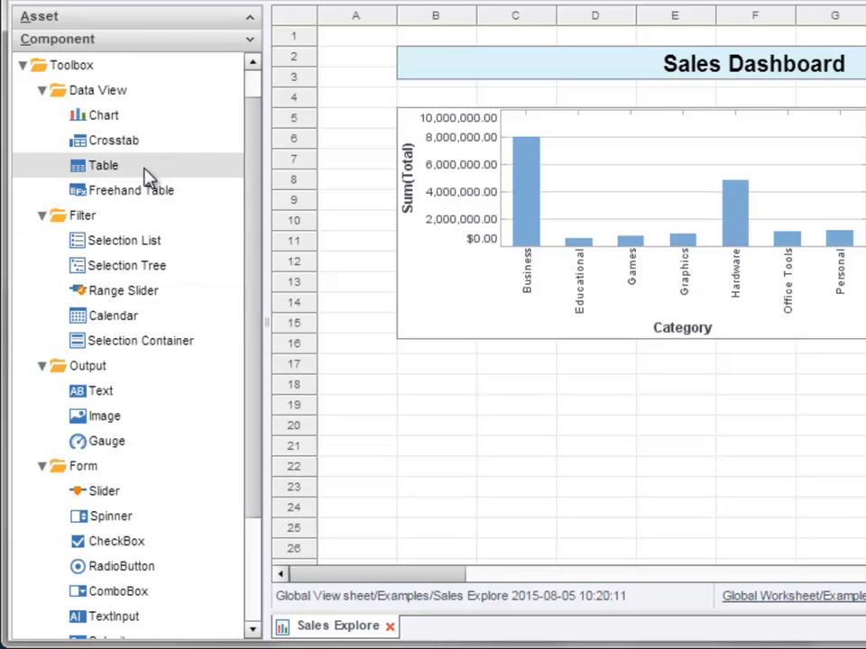
left_click_drag(133, 173, 440, 362)
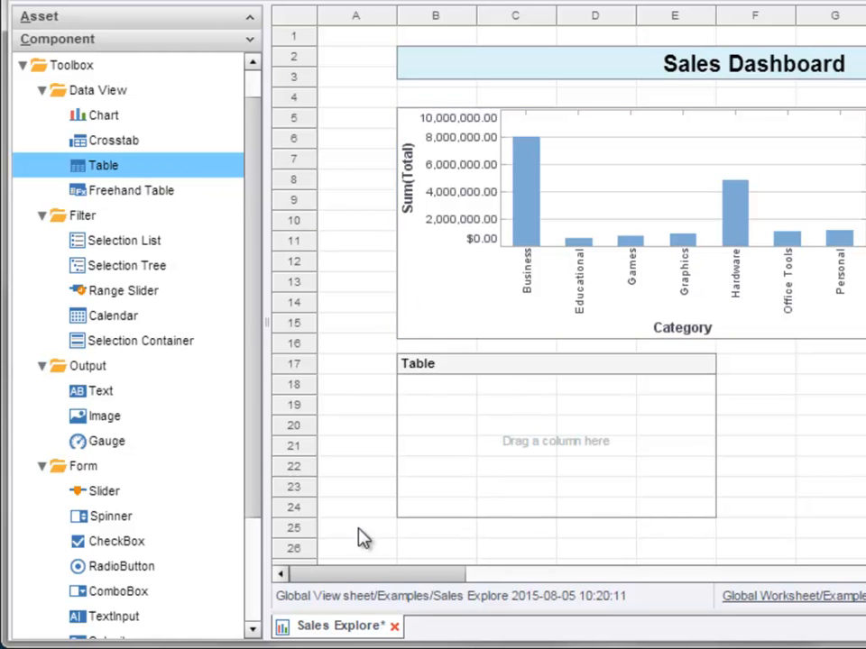
scroll(259, 91, "up", 1)
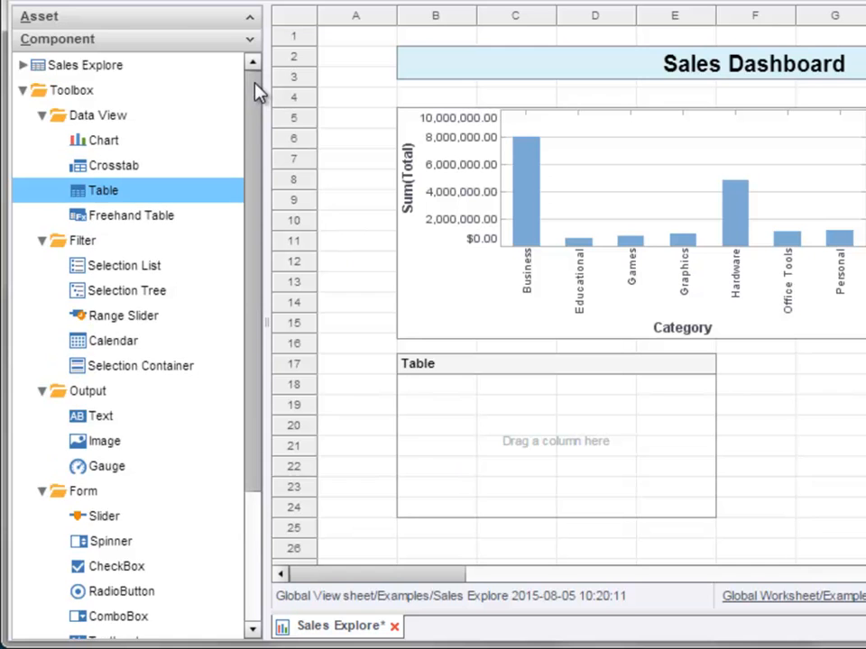
left_click(24, 65)
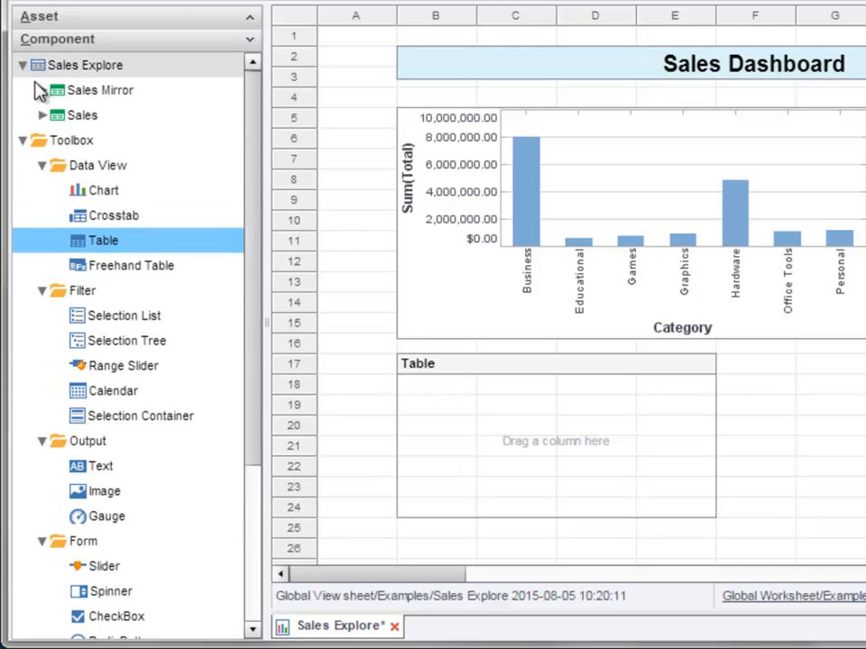
left_click(42, 90)
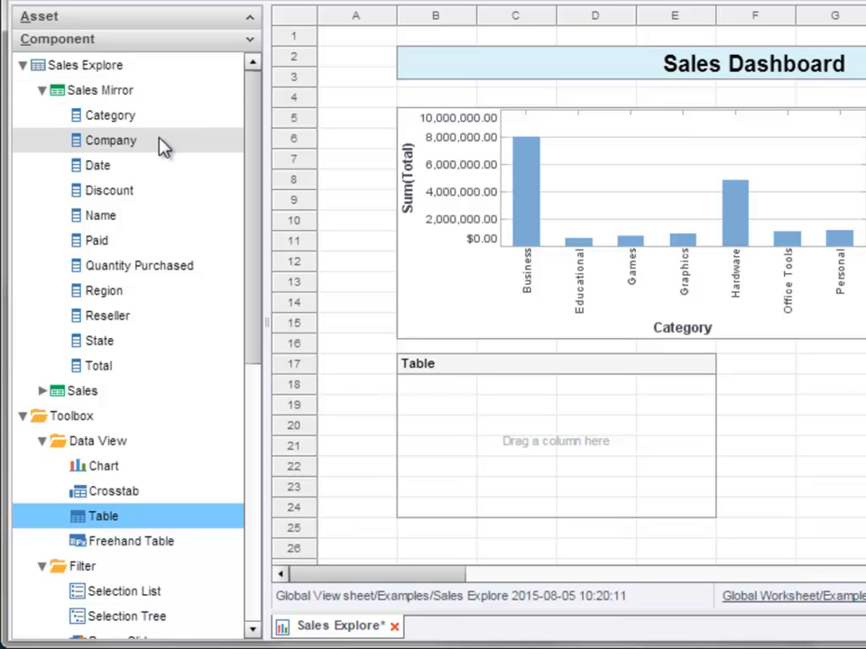
left_click_drag(165, 170, 426, 415)
left_click_drag(191, 218, 711, 444)
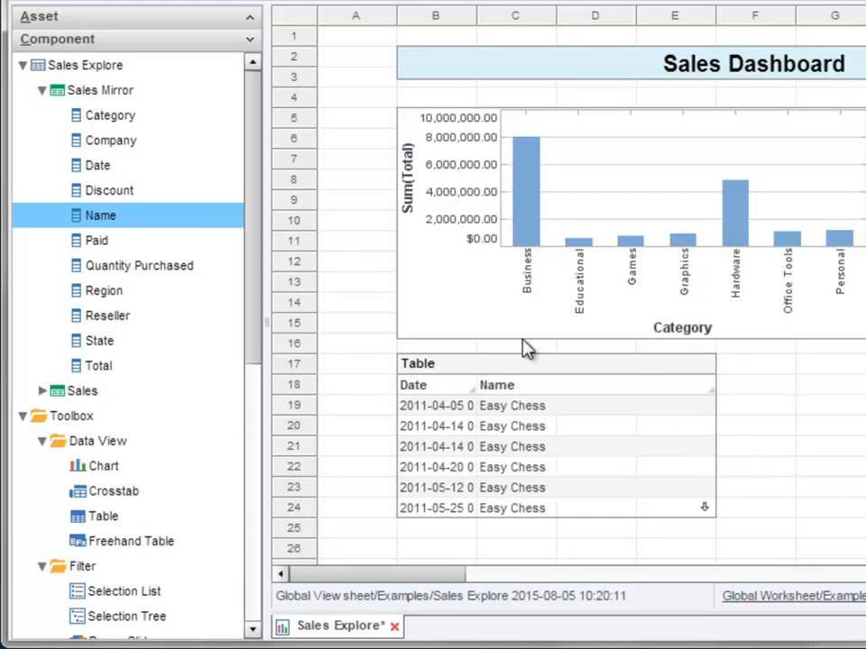
left_click_drag(140, 124, 715, 451)
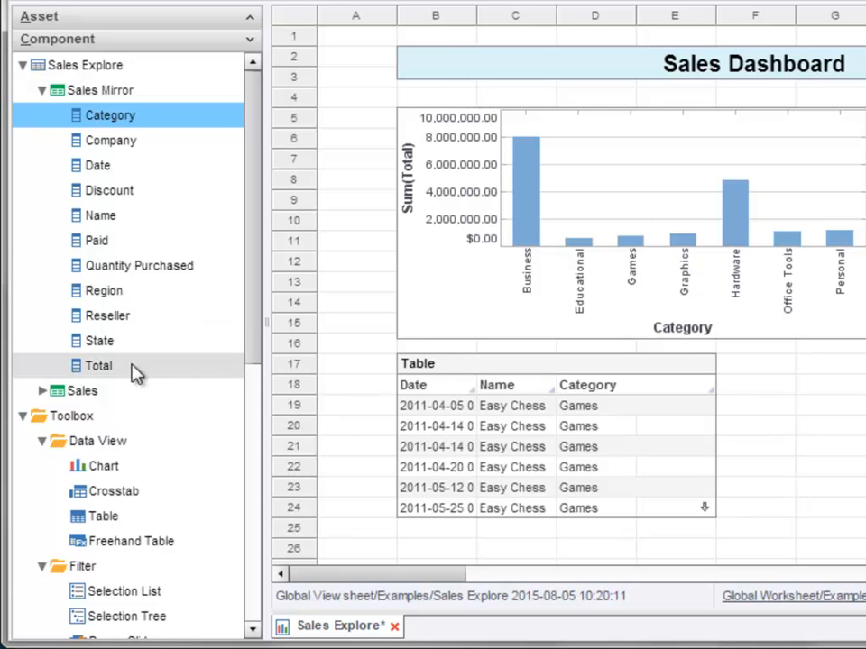
Add the Sales Mirror Total field as the table's last column, after Category
left_click_drag(135, 373, 404, 424)
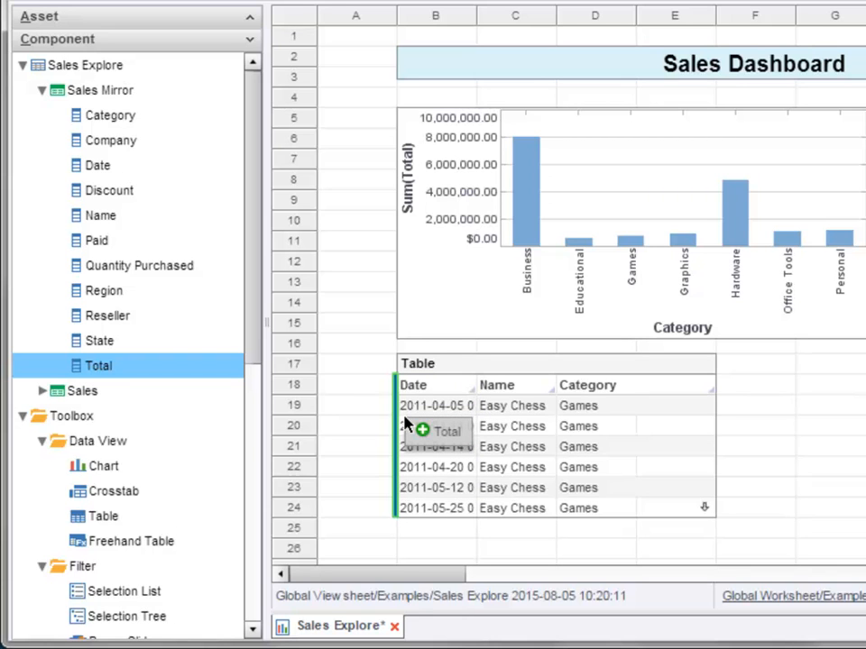
left_click_drag(404, 424, 478, 437)
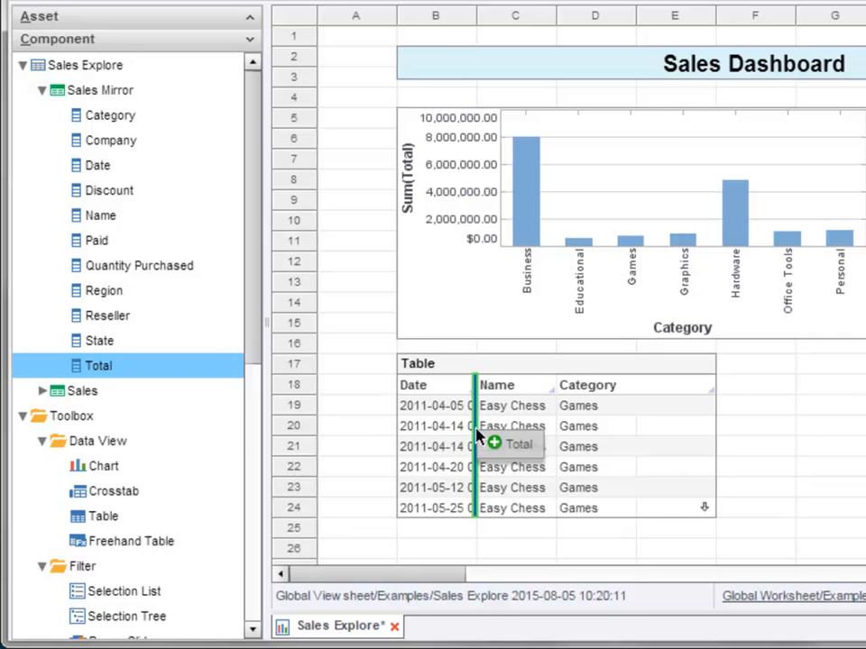
left_click_drag(478, 436, 602, 445)
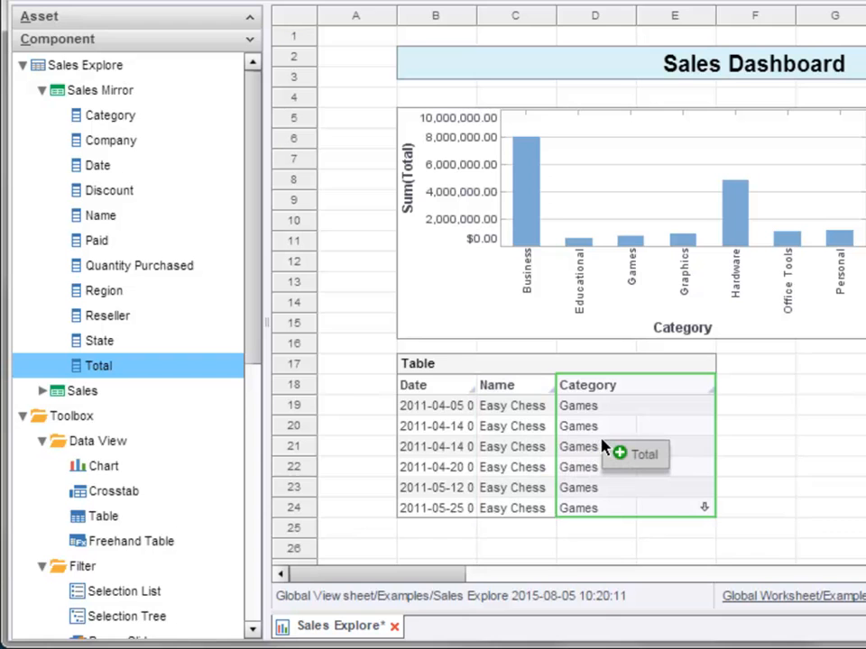
left_click_drag(602, 445, 719, 453)
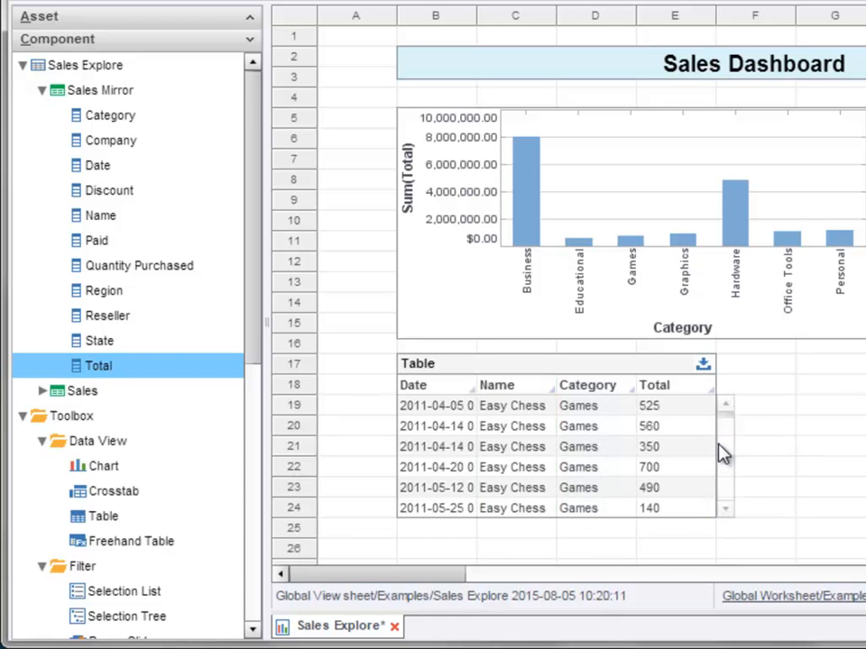
Resize the table to reach column G and row 25, widening its Category and Name columns
left_click(560, 375)
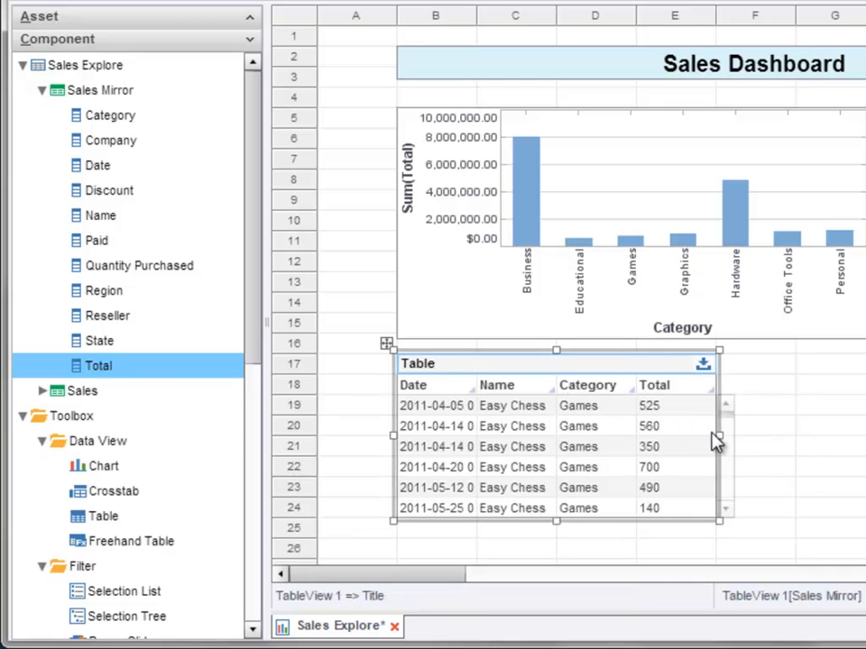
left_click_drag(719, 437, 865, 440)
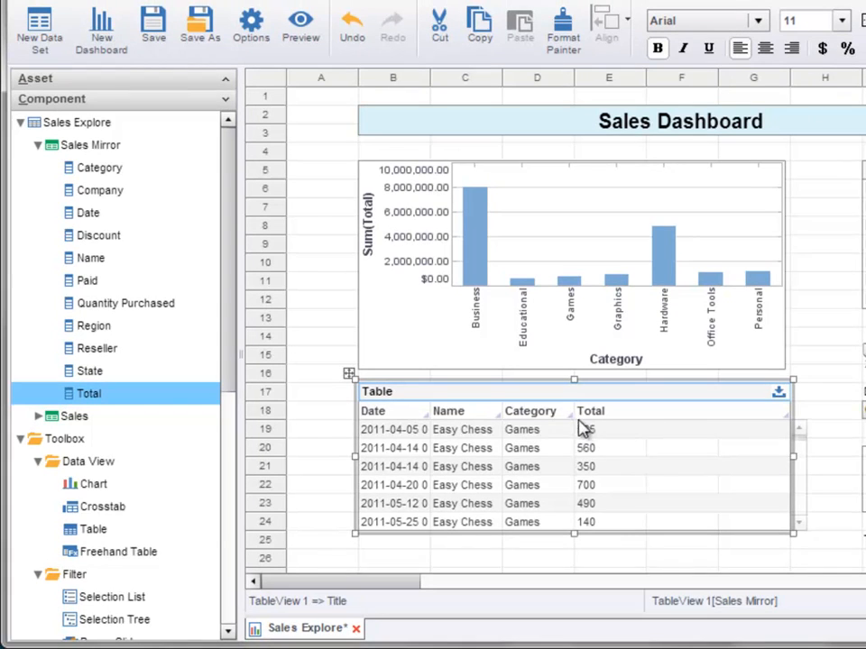
left_click_drag(578, 419, 663, 421)
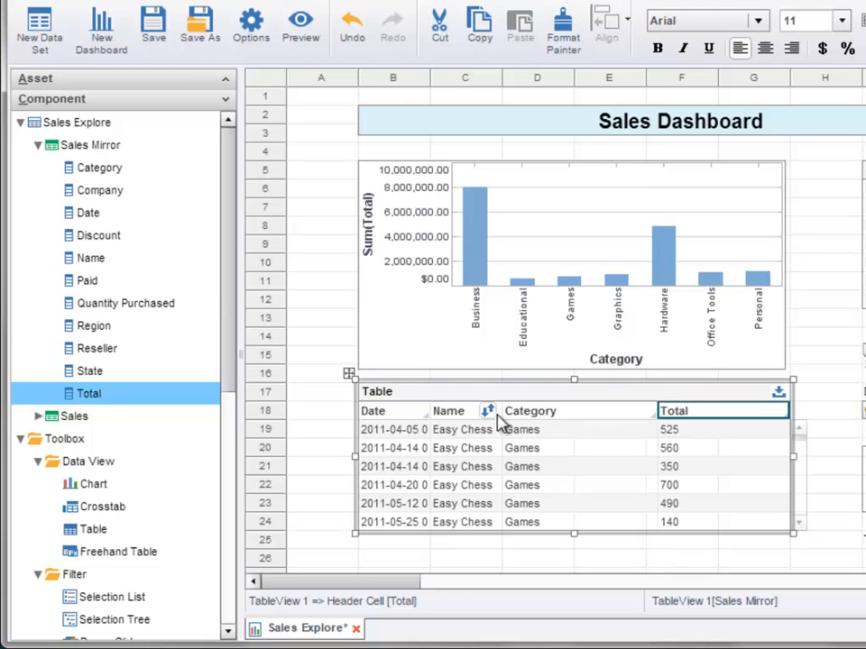
left_click_drag(501, 412, 565, 420)
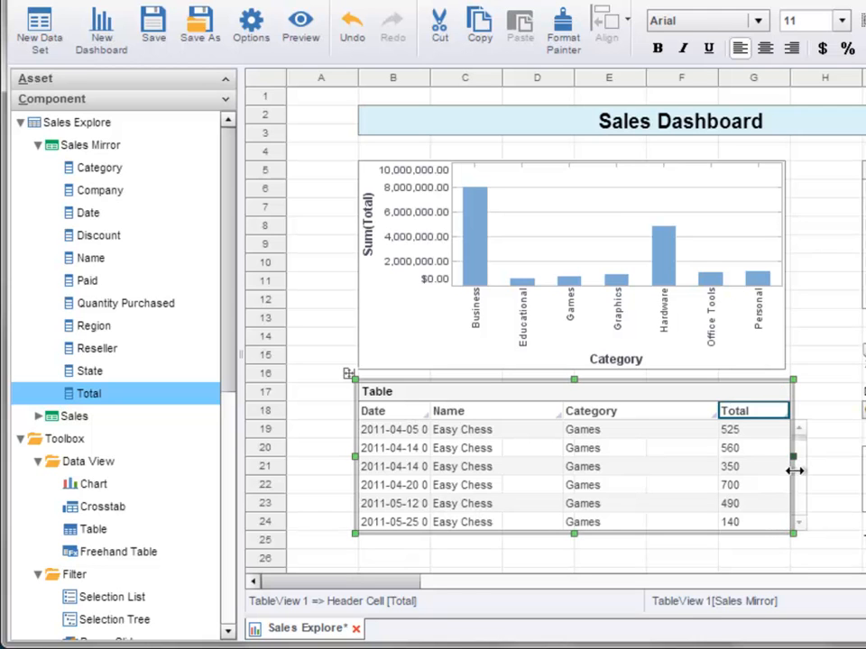
mouse_move(795, 456)
left_mouse_down()
mouse_move(725, 454)
mouse_move(795, 462)
left_mouse_up()
left_click_drag(574, 541, 574, 562)
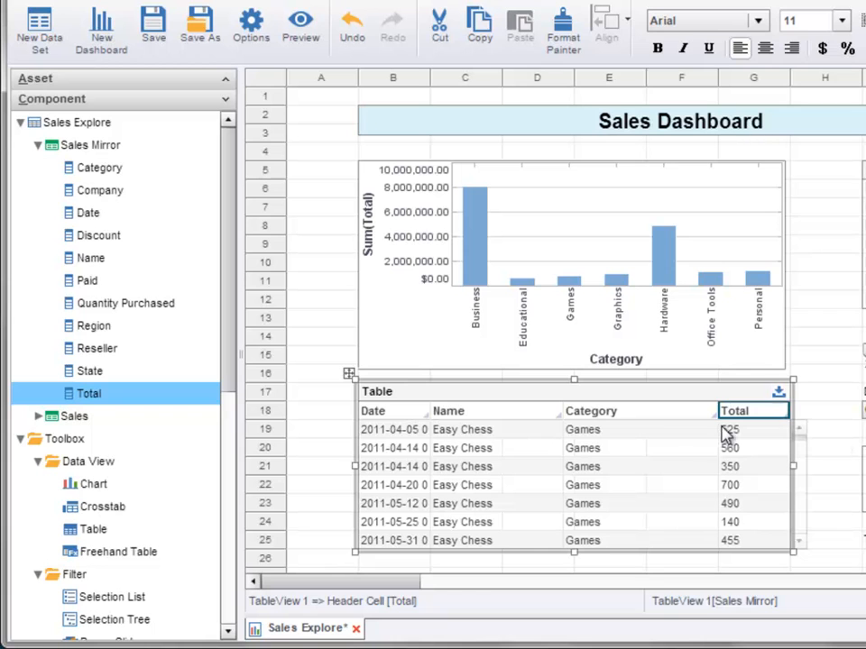
Remove the table below the bar chart from the dashboard
right_click(555, 397)
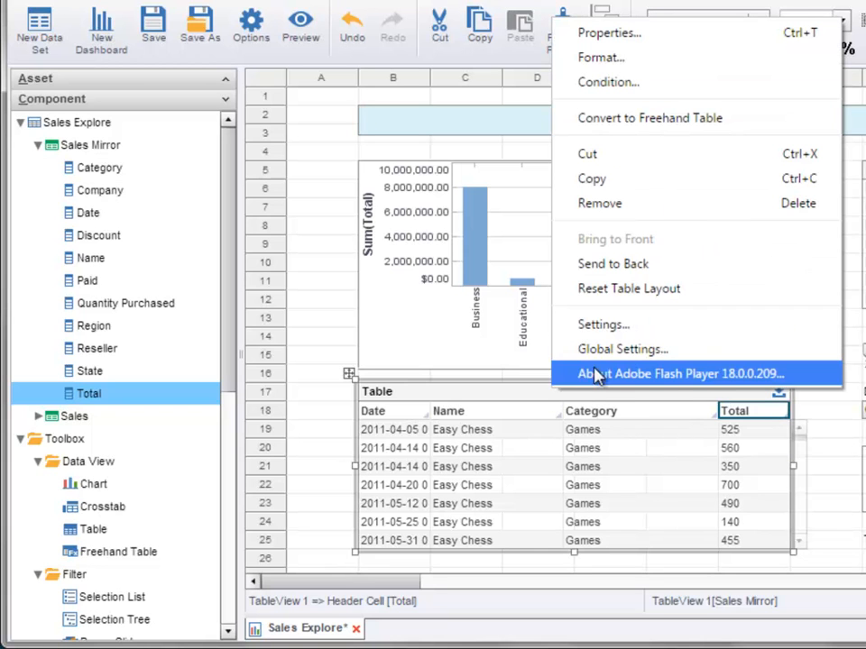
left_click(645, 206)
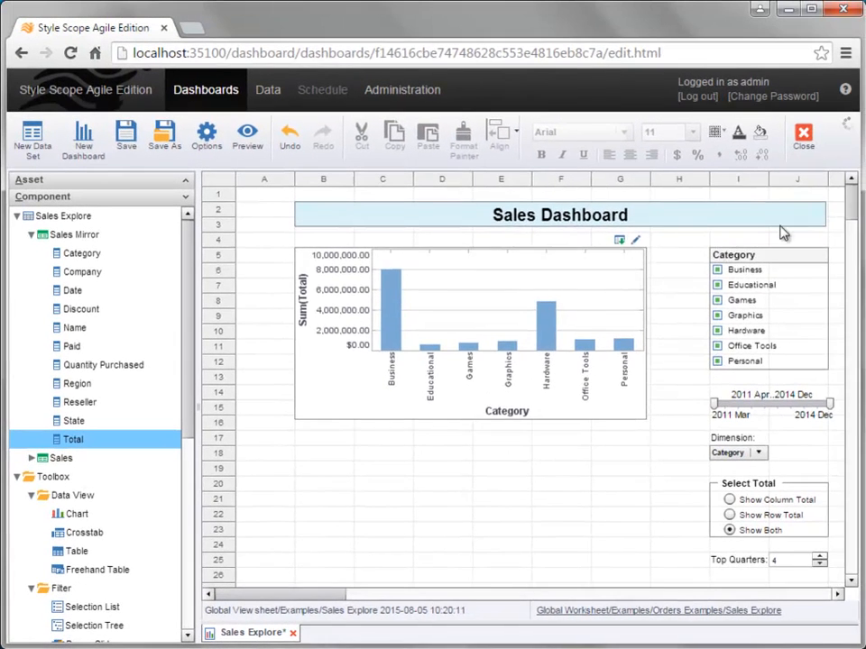
Insert the entire Sales Mirror data block as a table at cell B30 and extend it down to row 41
left_click_drag(851, 208, 855, 234)
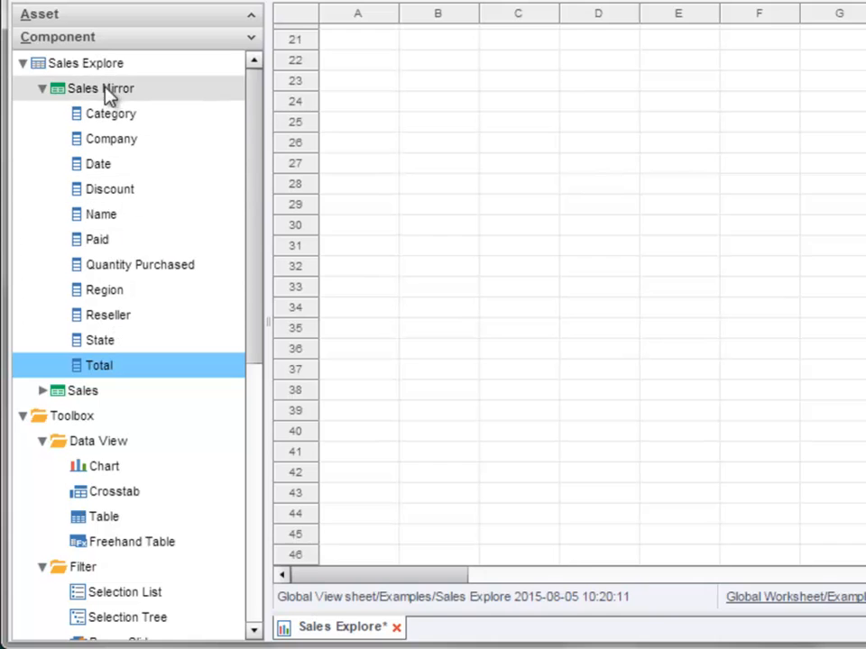
left_click_drag(100, 90, 414, 233)
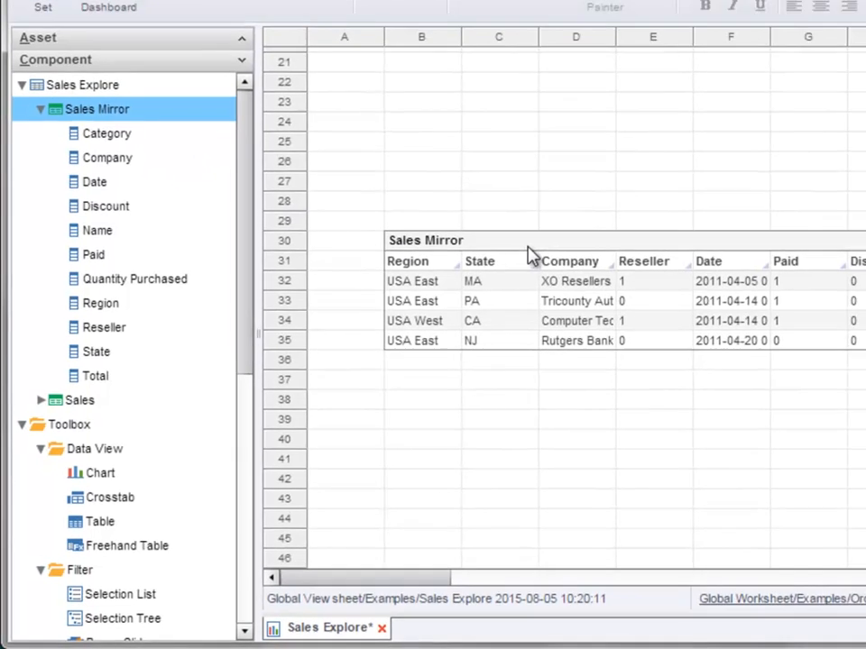
left_click(545, 227)
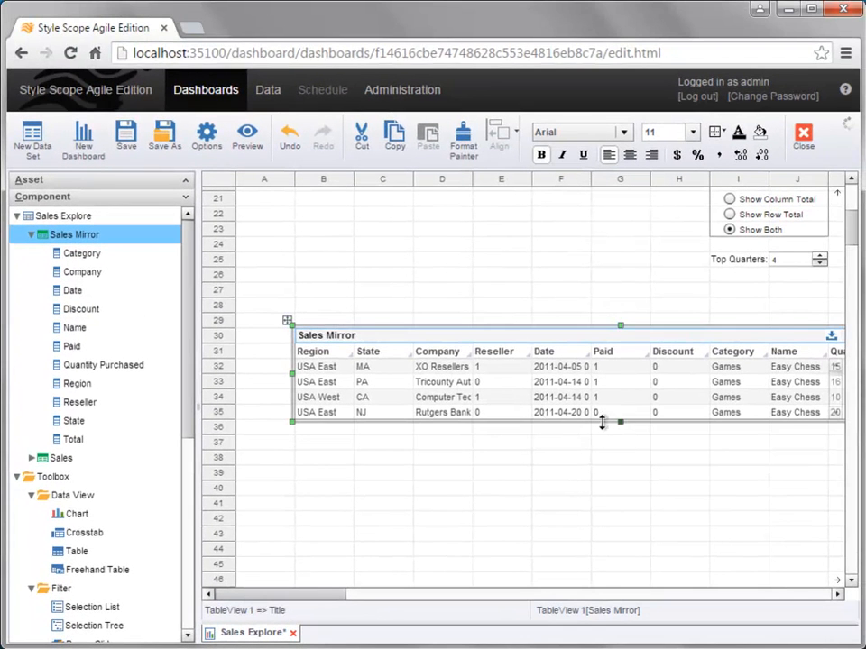
left_click_drag(602, 423, 579, 535)
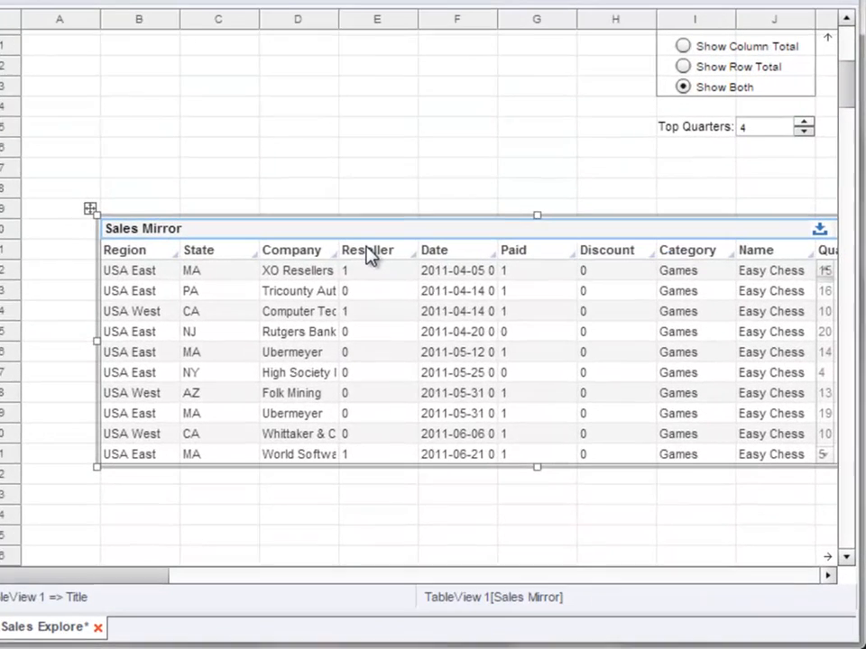
Delete the Reseller column from the Sales Mirror table
left_click(369, 255)
right_click(369, 255)
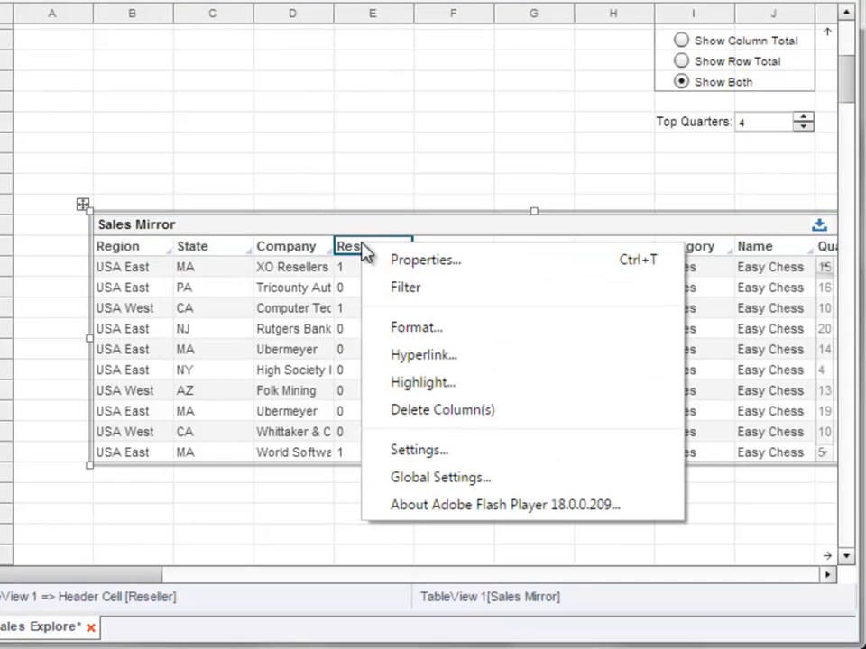
left_click(518, 411)
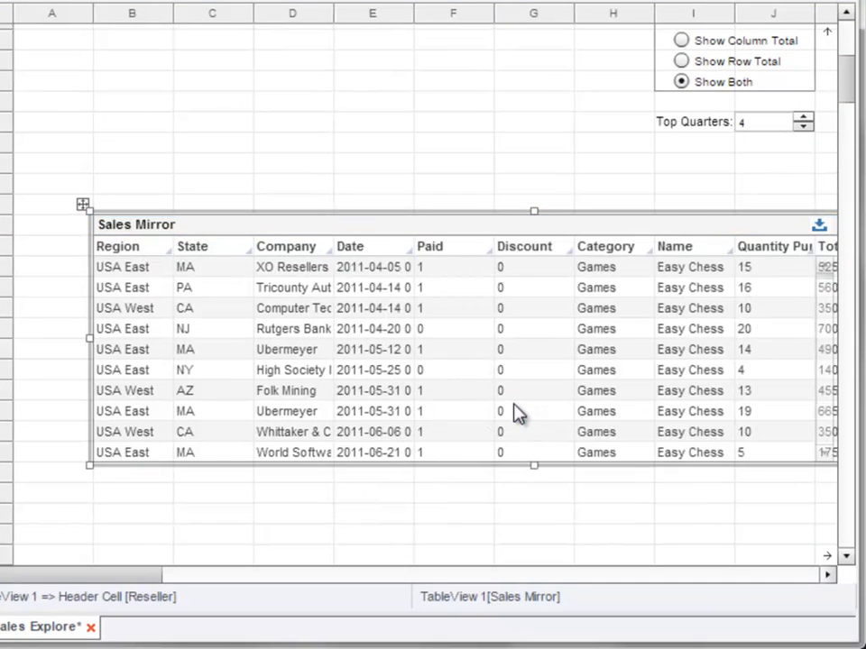
Delete the Paid and Discount columns together and narrow the Sales Mirror table to end at column I
left_click_drag(98, 577, 107, 583)
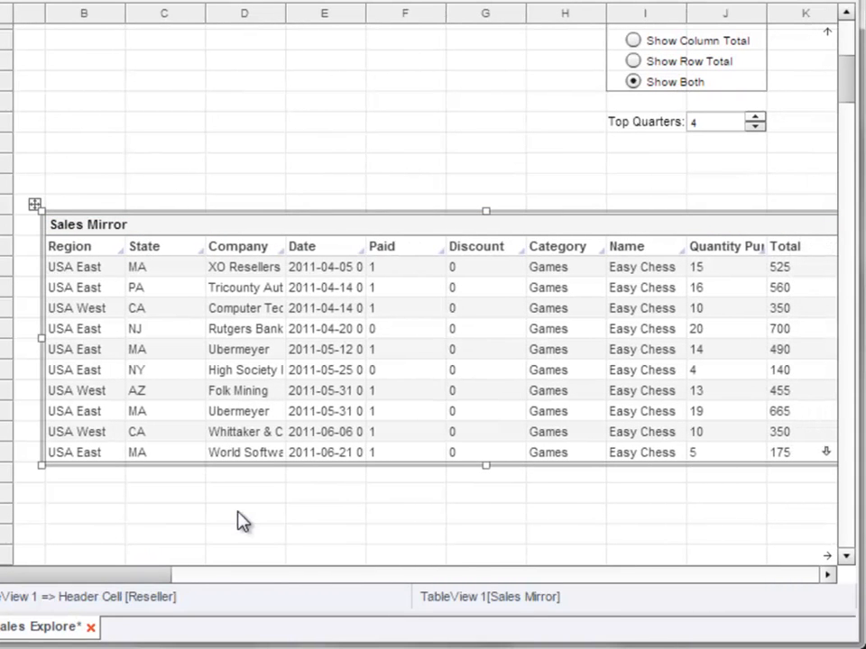
left_click(395, 249)
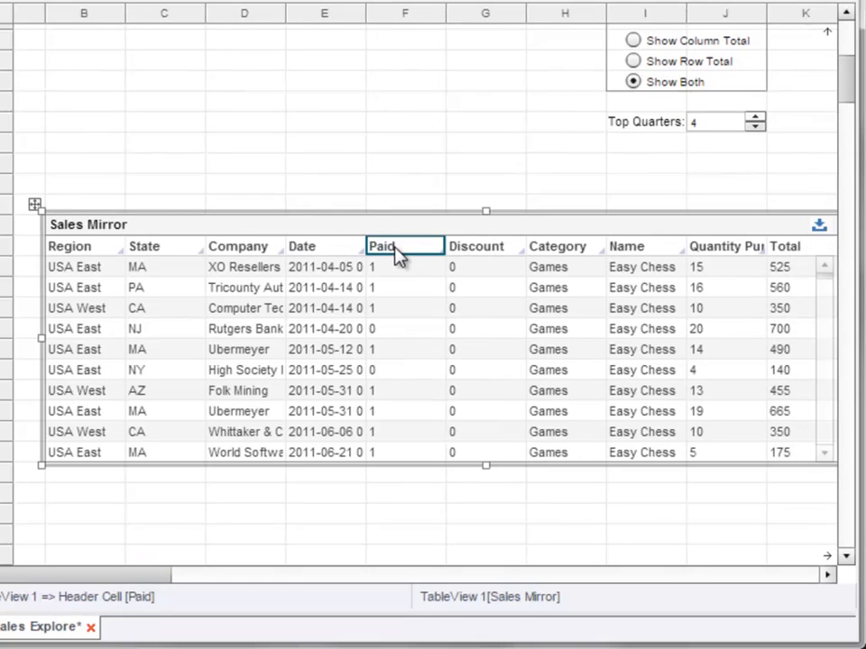
left_click(484, 249, "ctrl")
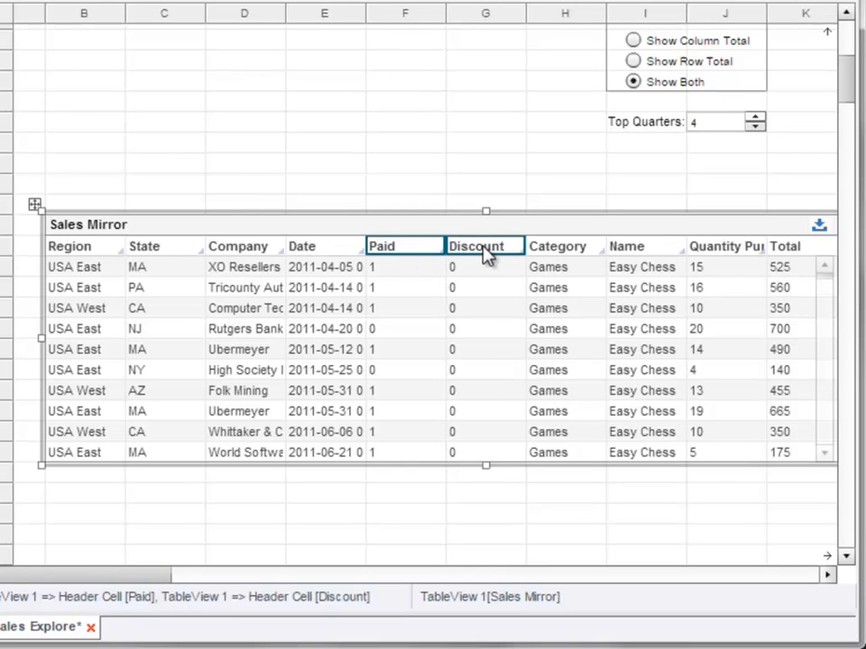
right_click(482, 247)
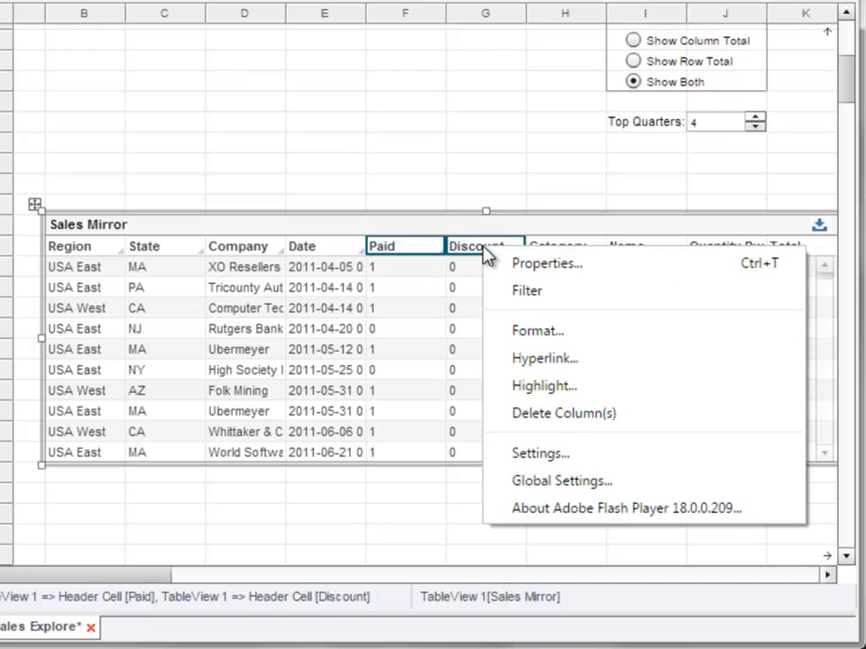
left_click(559, 413)
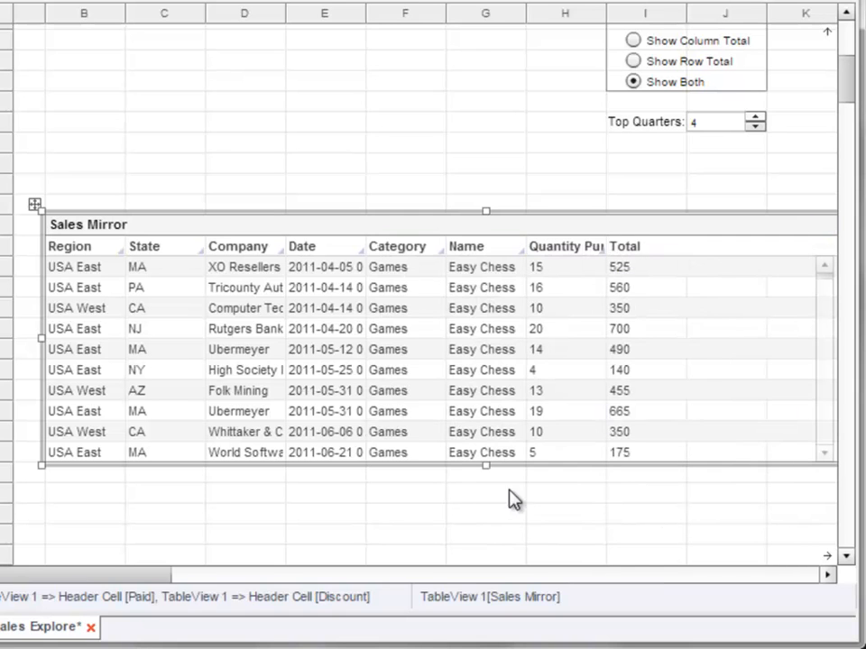
left_click_drag(91, 575, 141, 591)
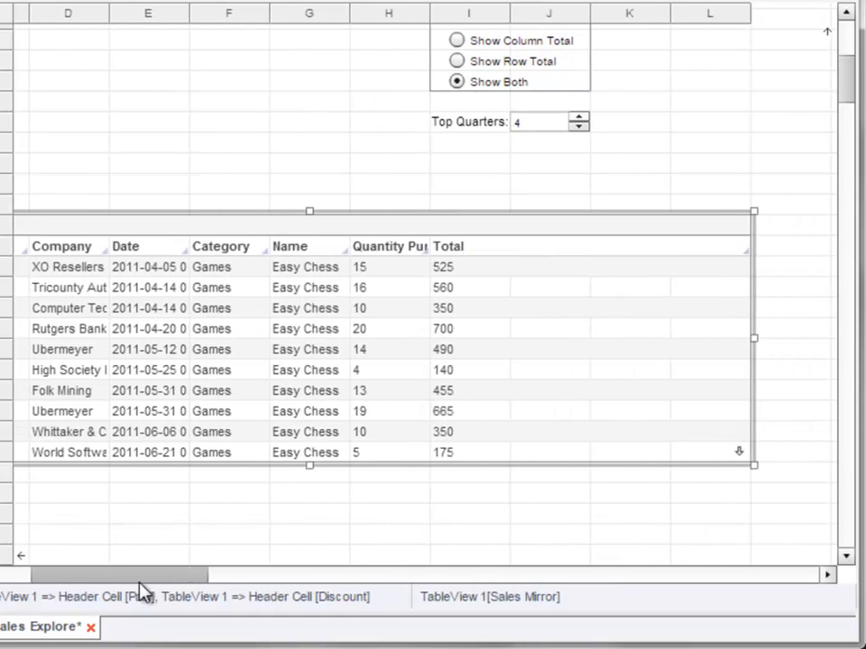
left_click_drag(754, 343, 514, 363)
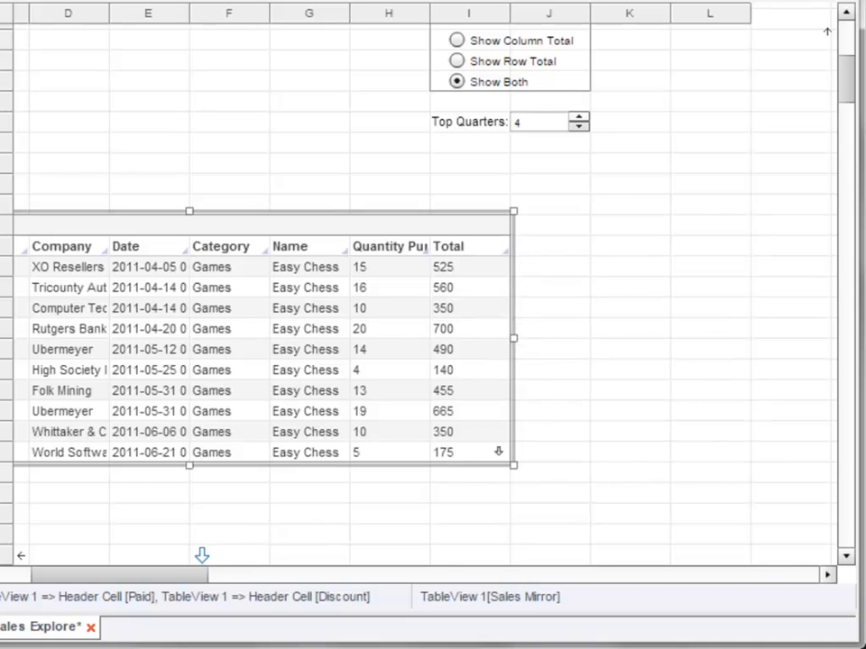
Delete the Region and Category columns together and narrow the Sales Mirror table to end at column G
left_click_drag(170, 582, 115, 586)
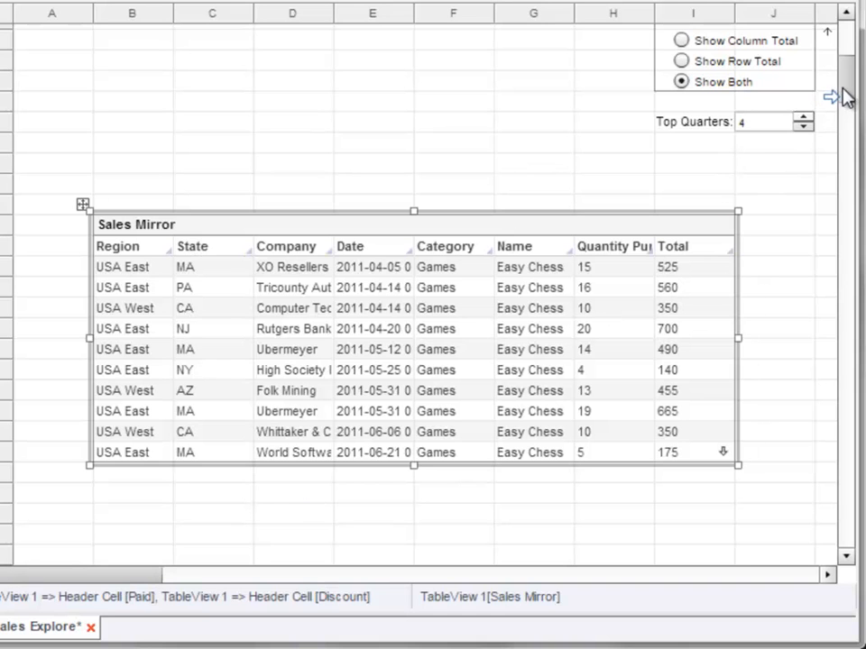
left_click_drag(852, 90, 852, 72)
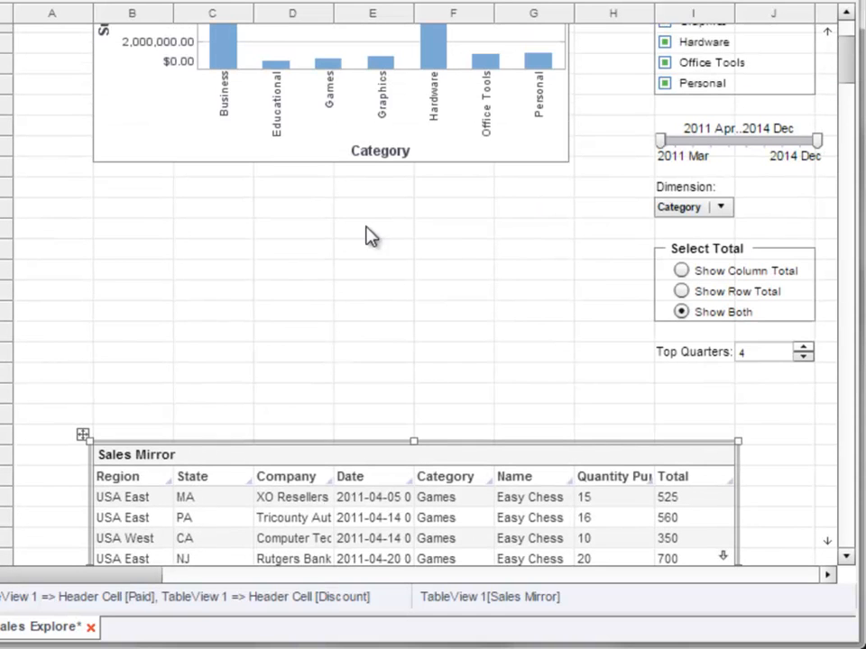
scroll(850, 54, "down", 5)
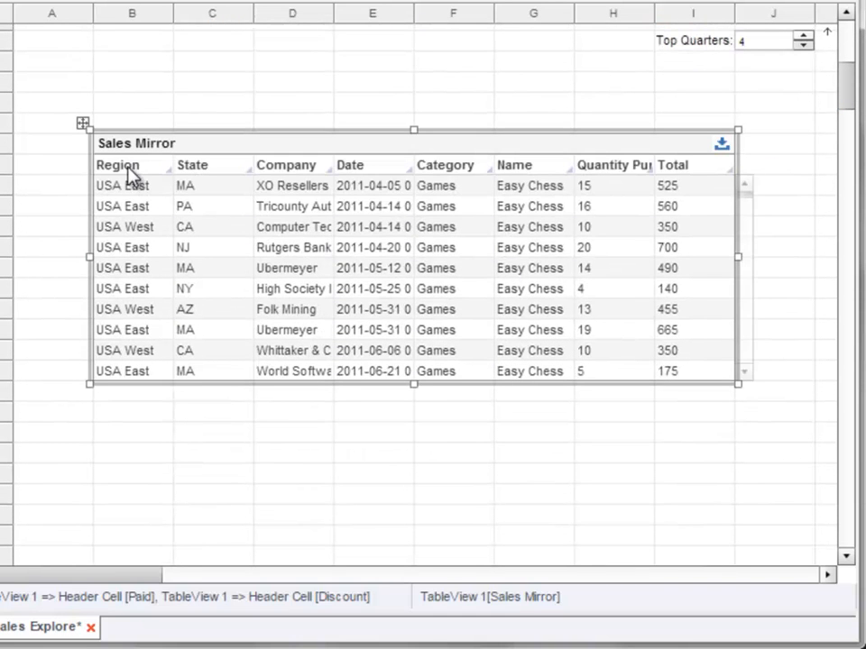
left_click(117, 173)
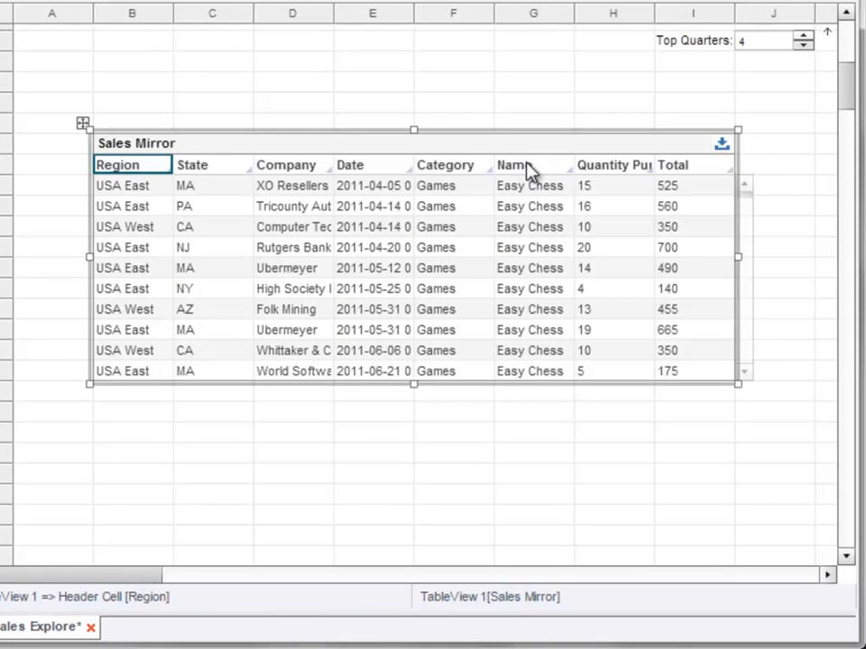
left_click(447, 171, "ctrl")
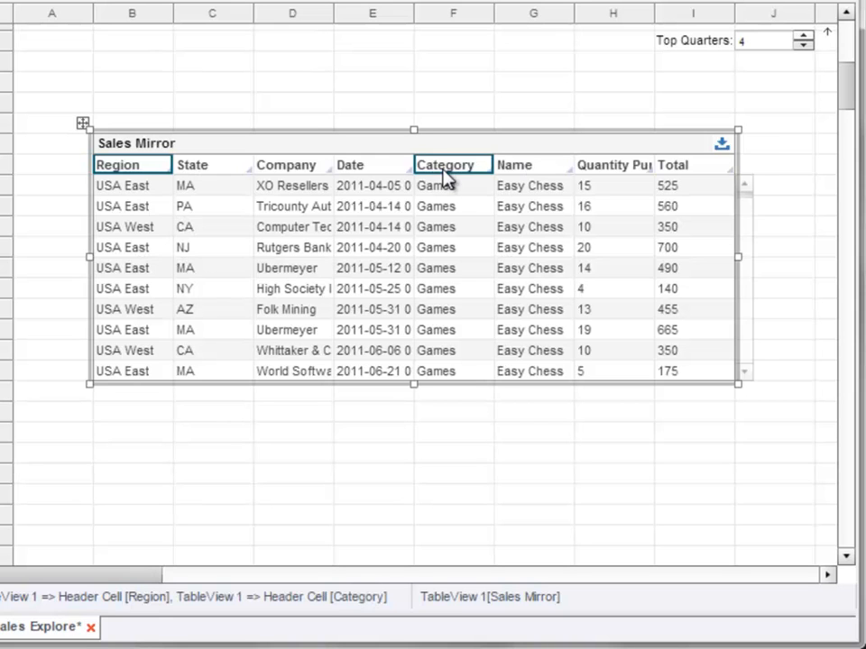
right_click(446, 173)
left_click(526, 336)
left_click_drag(735, 257, 578, 258)
Move the Sales Mirror table up to cell B17, directly beneath the bar chart, and retitle it Sales Details
left_click_drag(844, 96, 852, 77)
left_click_drag(343, 388, 321, 131)
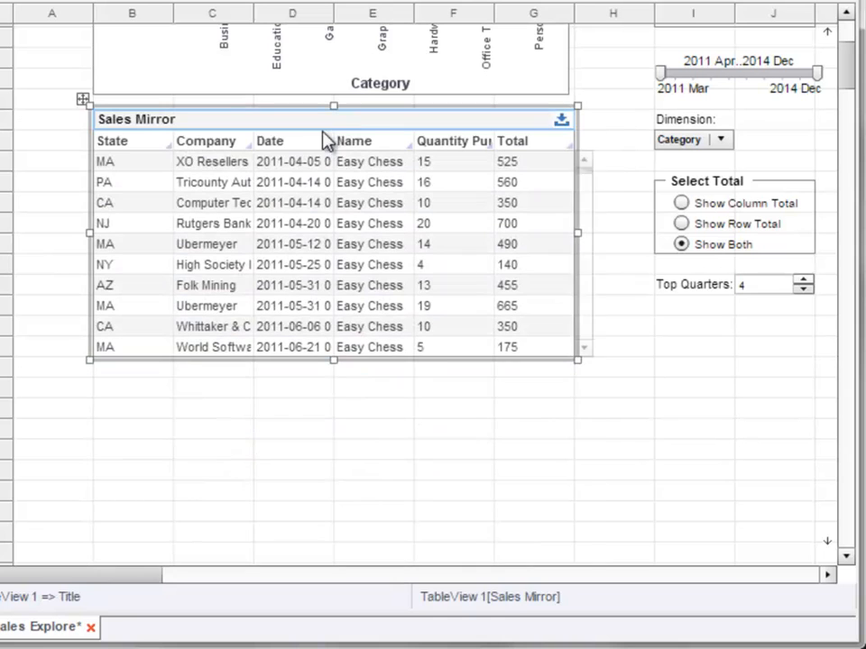
double_click(140, 127)
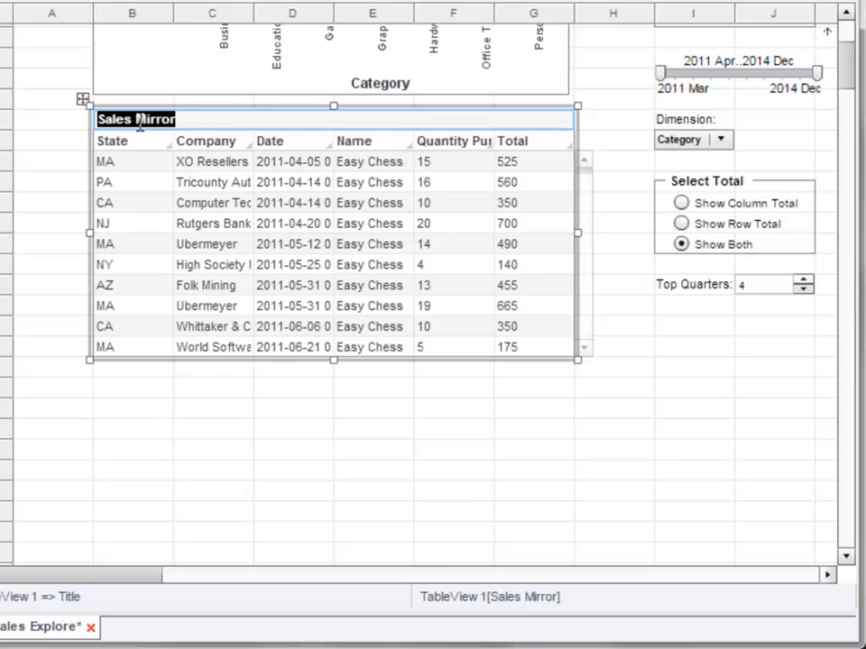
type("Sales Details")
left_click(326, 434)
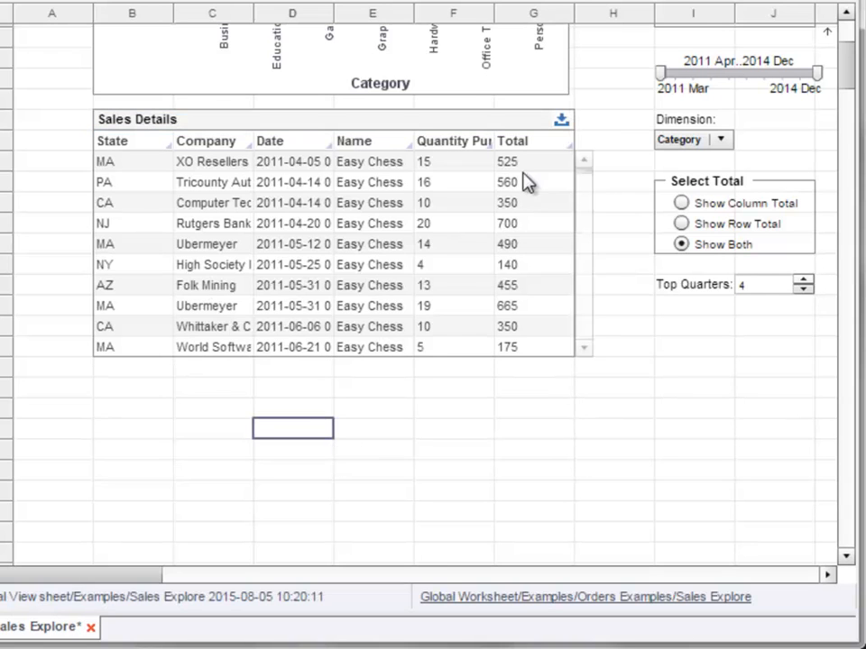
Move the Total column ahead of Quantity Purchased and shorten the Quantity Purchased header to Quantity
left_click(534, 141)
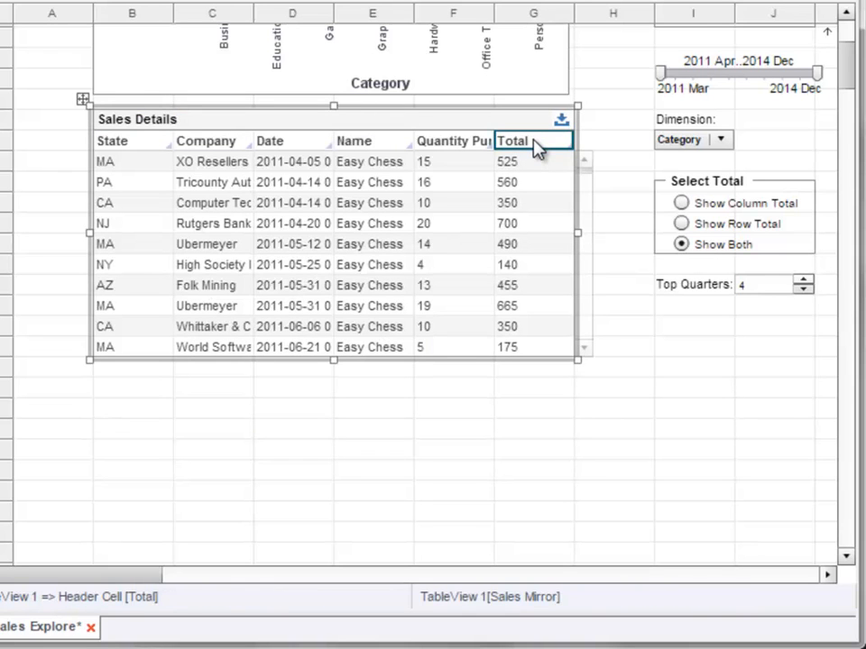
left_click_drag(534, 147, 423, 154)
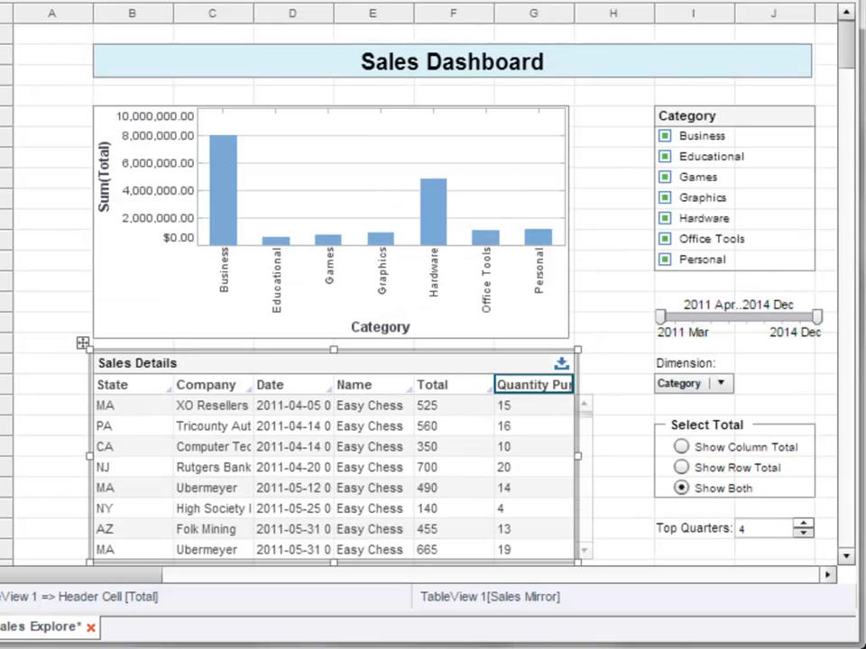
double_click(532, 385)
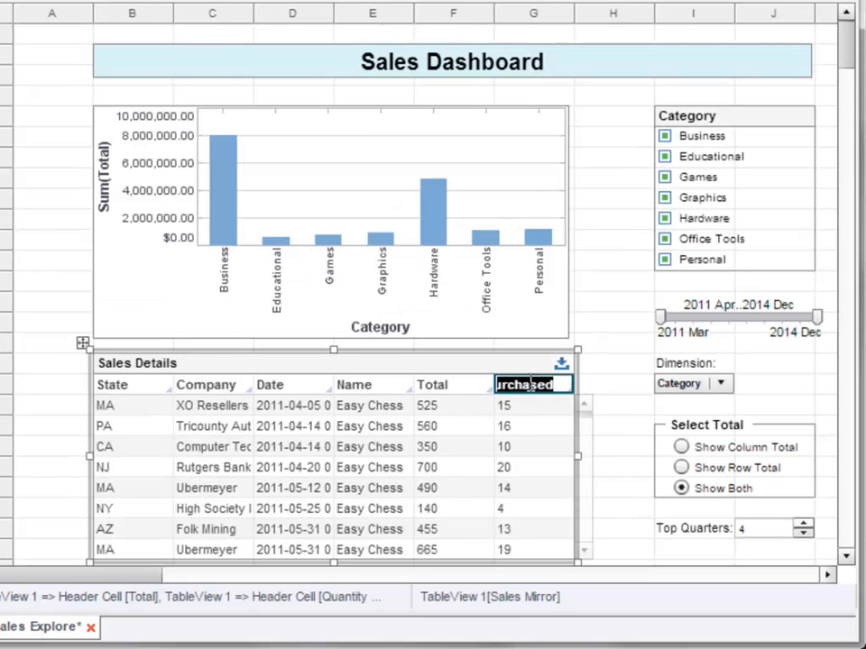
left_click(554, 386)
key("BackSpace")
key("BackSpace")
key("BackSpace")
key("BackSpace")
key("BackSpace")
key("BackSpace")
key("BackSpace")
key("BackSpace")
key("BackSpace")
key("BackSpace")
key("Return")
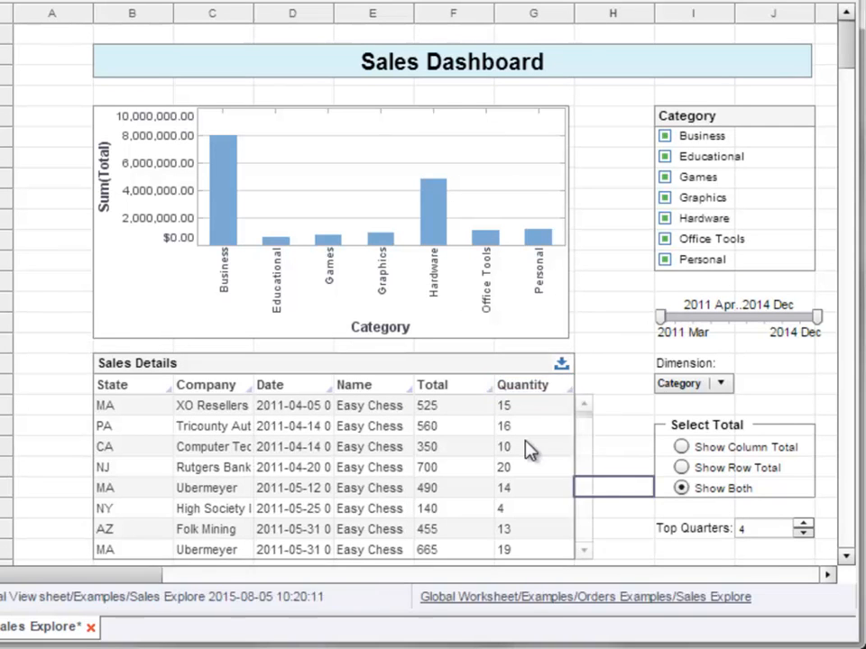
Center all column headers of the Sales Details table, from State to Quantity, and center the State column's values
left_click(126, 386)
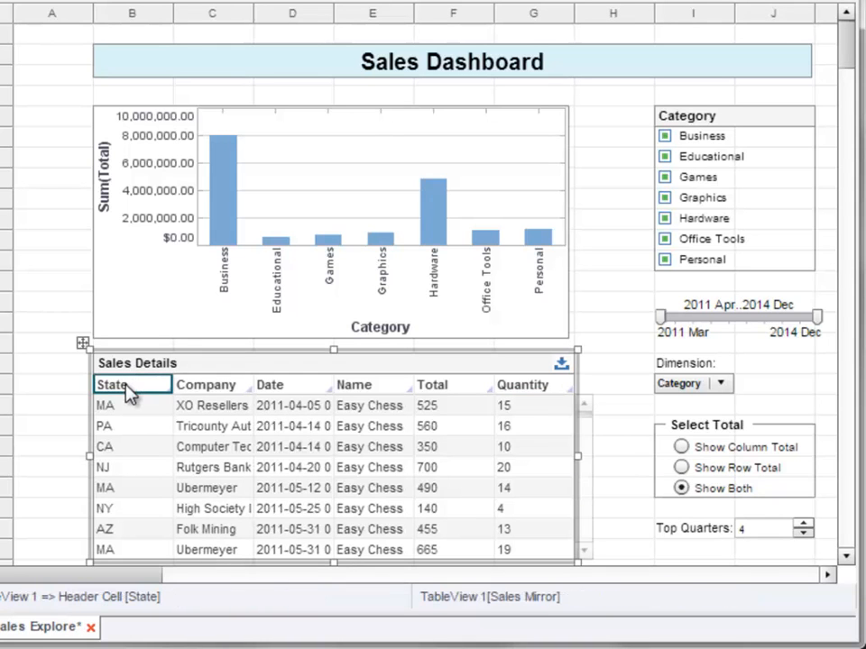
left_click(523, 385, "shift")
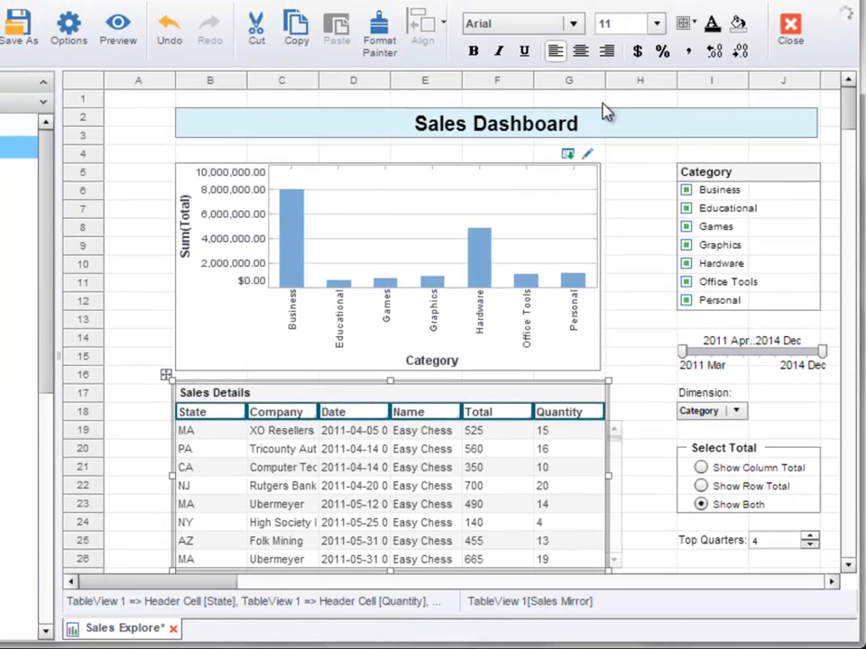
left_click(582, 51)
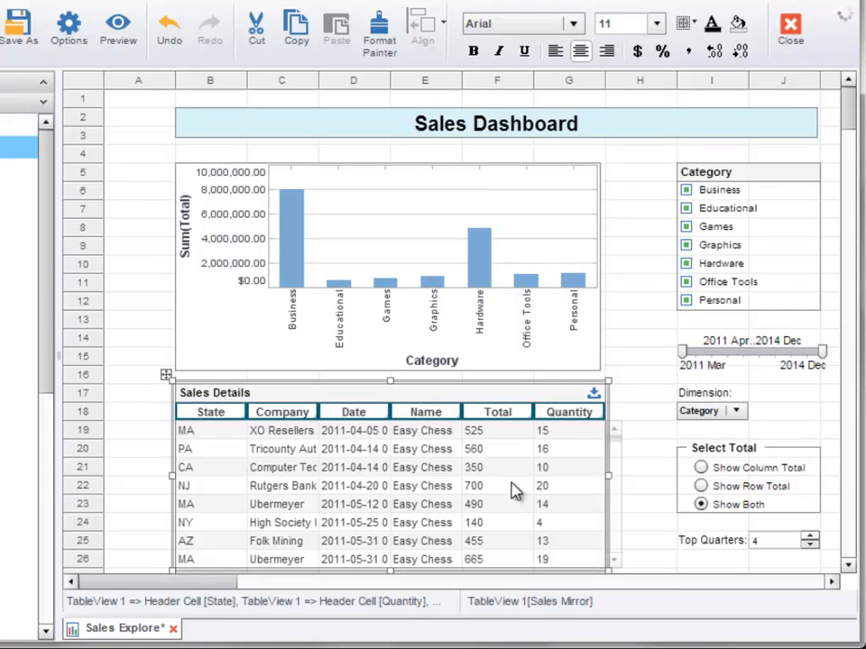
left_click(214, 488)
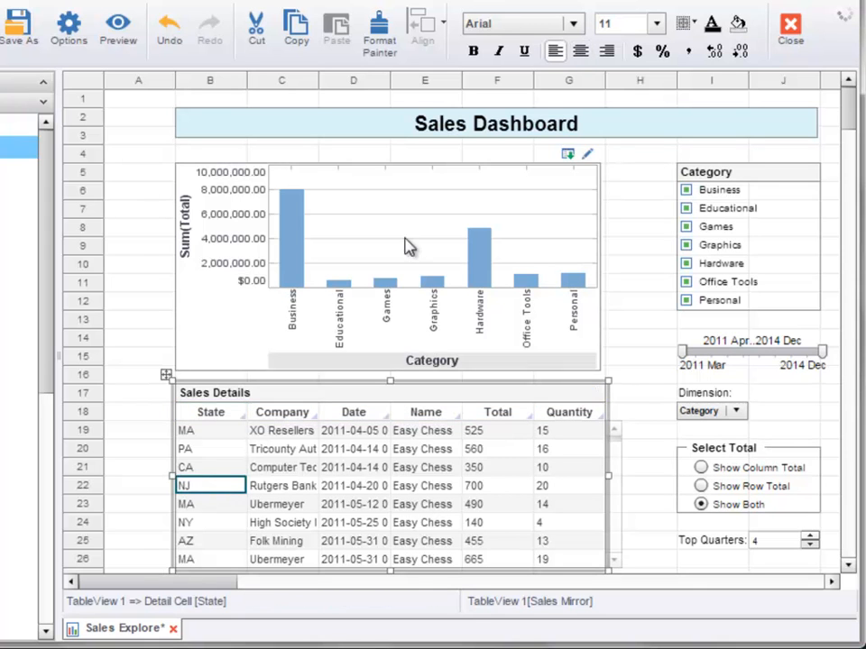
left_click(583, 54)
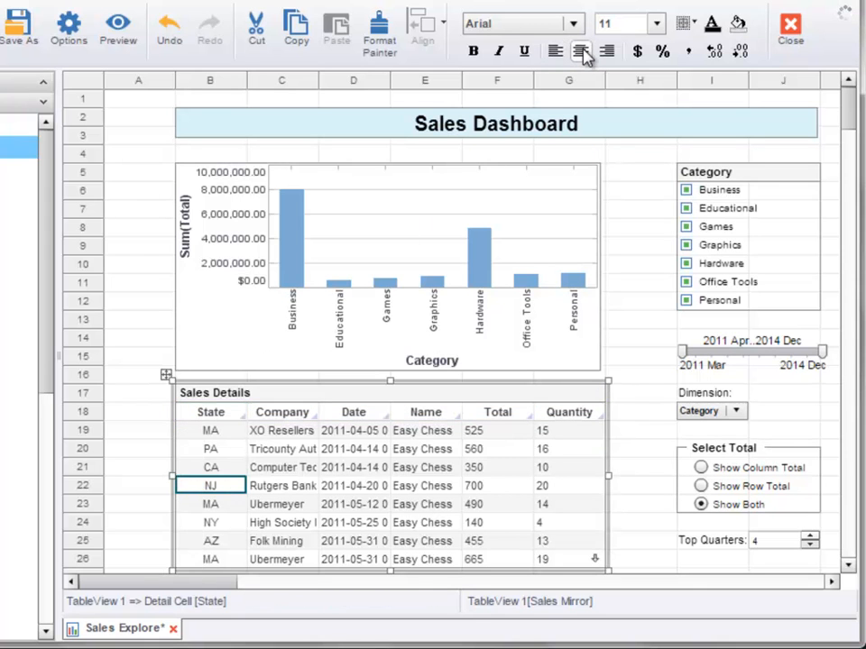
Format the Total column's values as dollar currency and align them to the right
left_click(502, 473)
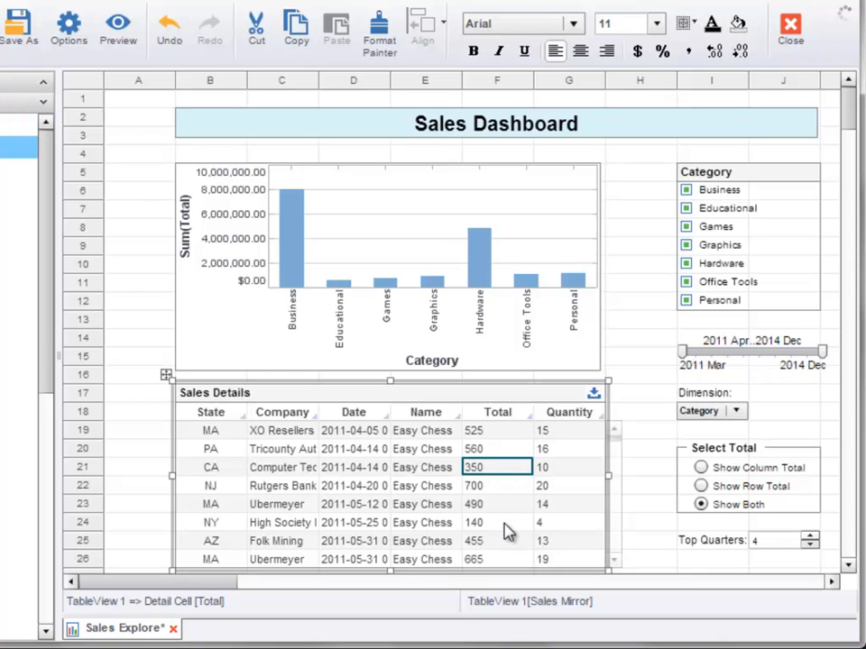
left_click(638, 53)
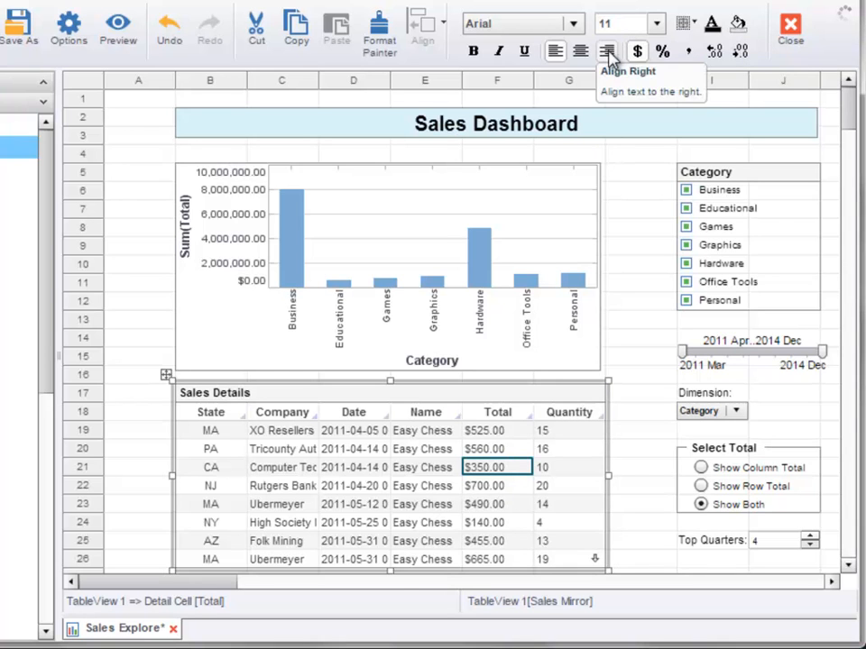
left_click(608, 53)
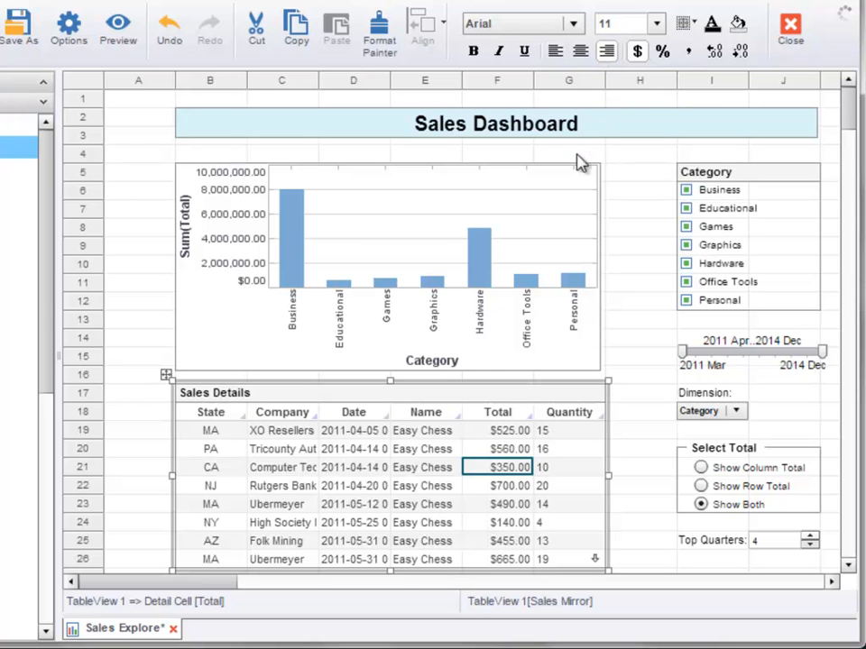
Format the Date column's values as dates with the custom pattern MM/dd/yyyy
left_click(353, 487)
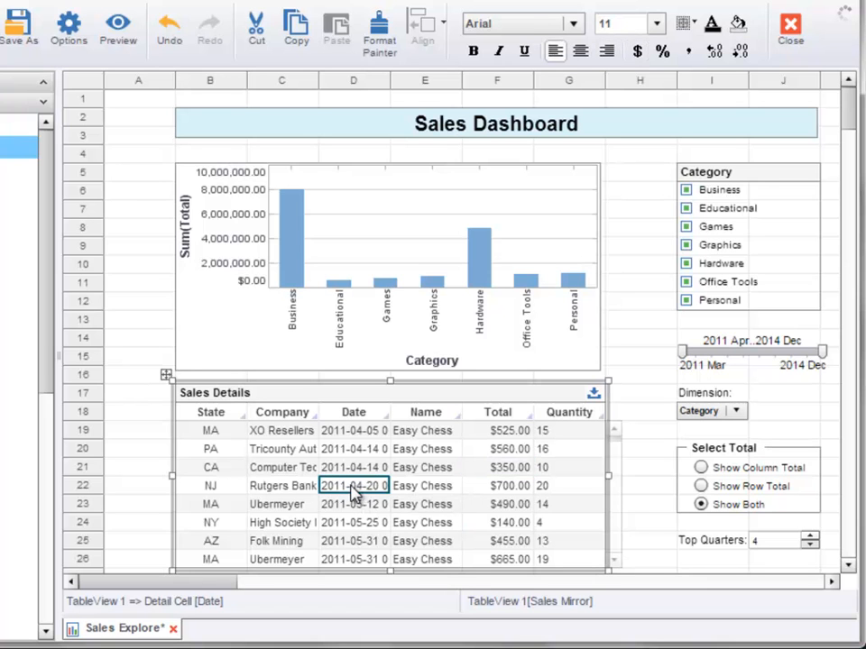
right_click(355, 494)
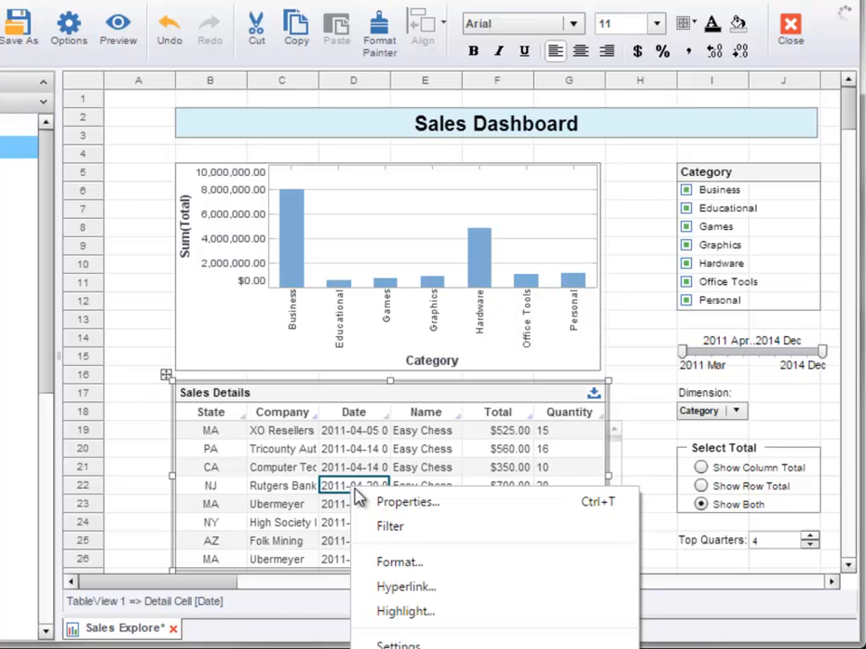
left_click(474, 564)
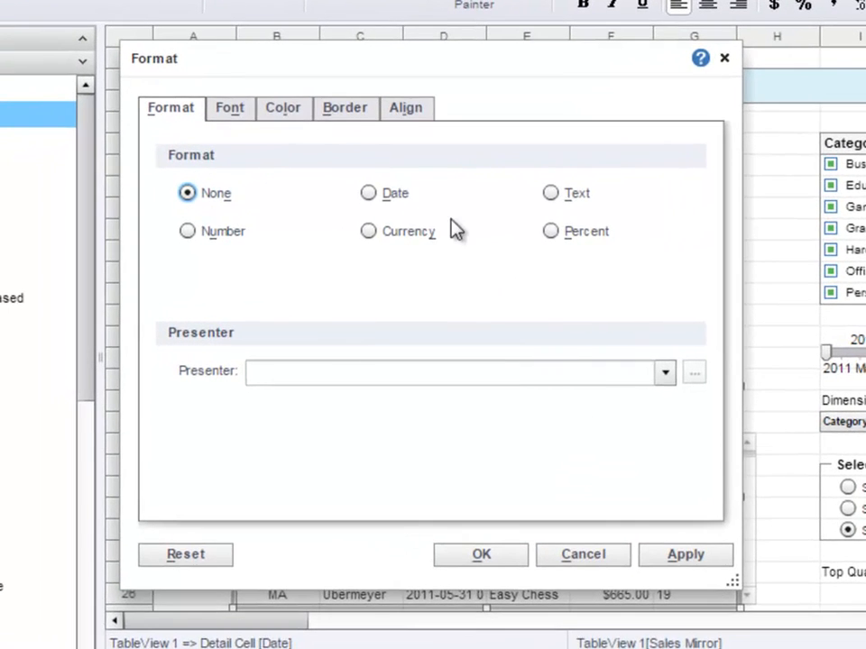
left_click(370, 194)
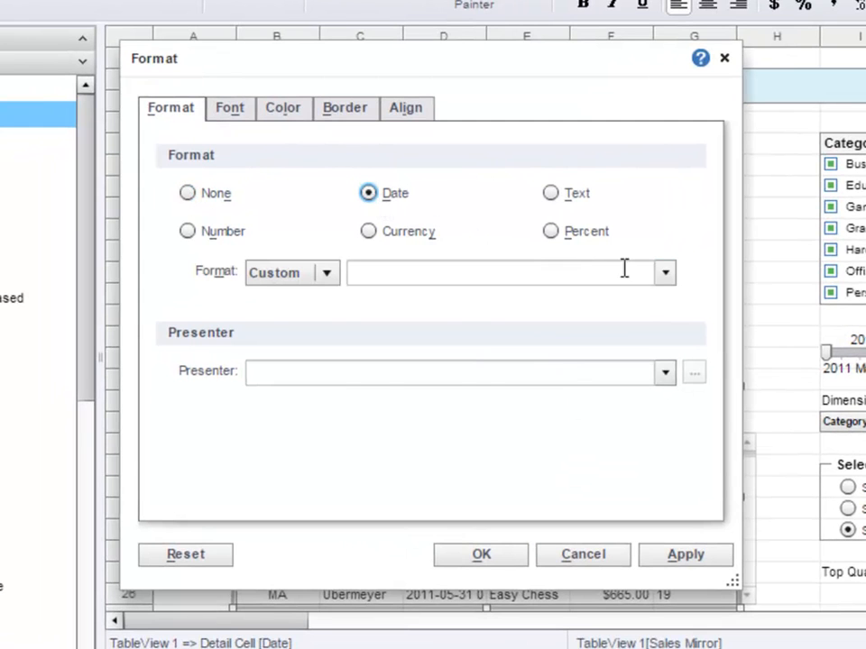
left_click(667, 283)
left_click(566, 327)
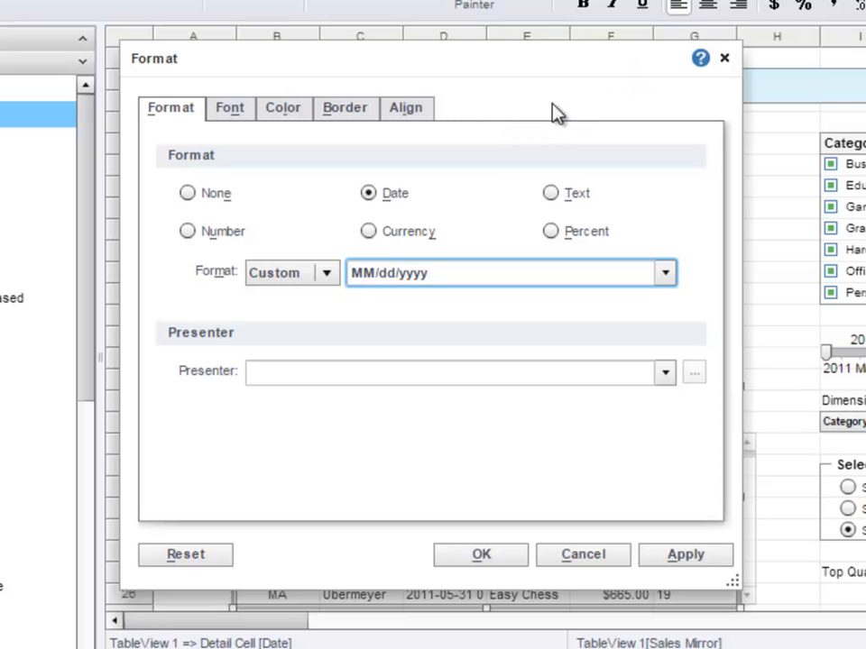
left_click(513, 556)
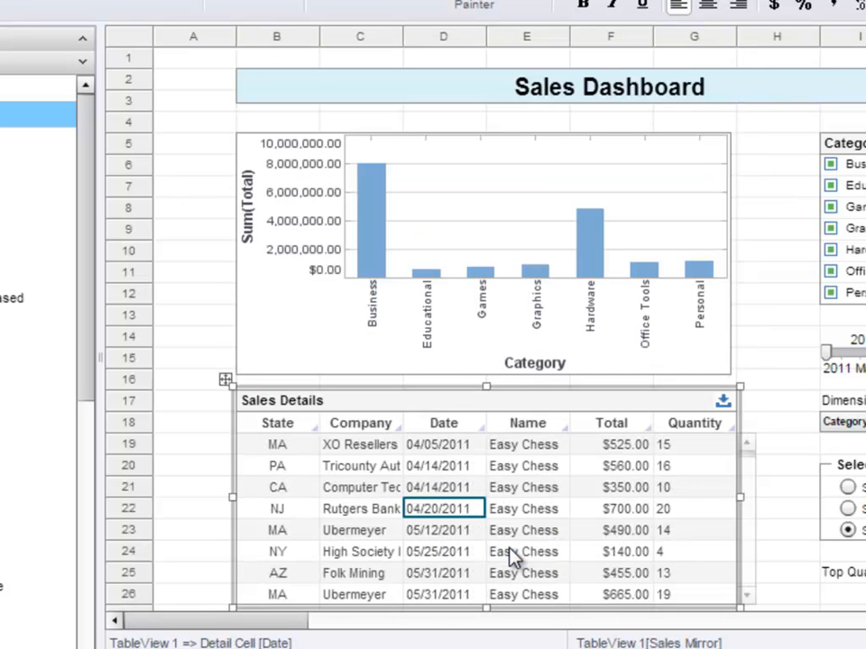
Center the Quantity column's values and adjust the table's column widths, making Company wider and State narrower
left_click(681, 493)
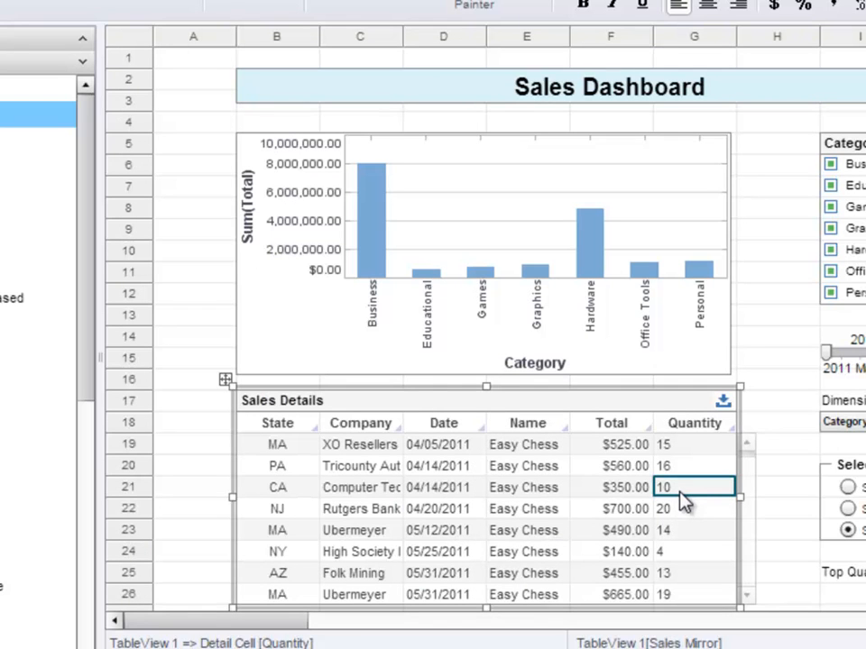
left_click(708, 7)
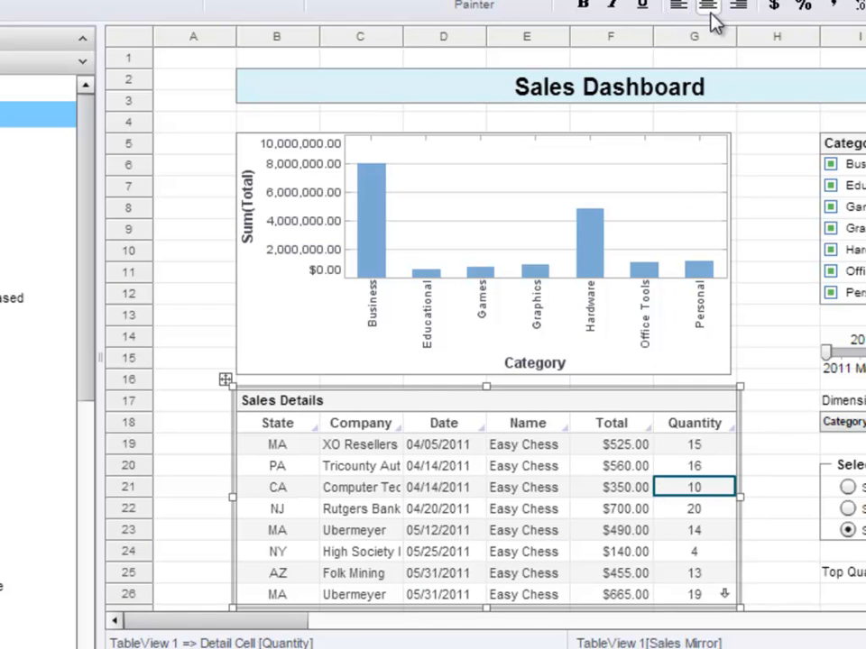
left_click_drag(410, 422, 445, 424)
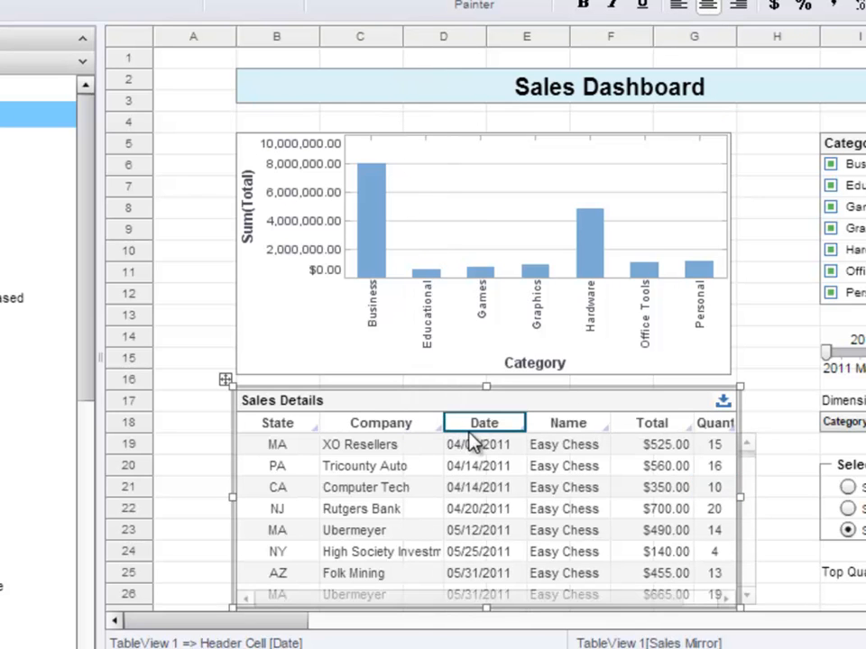
left_click_drag(321, 425, 298, 422)
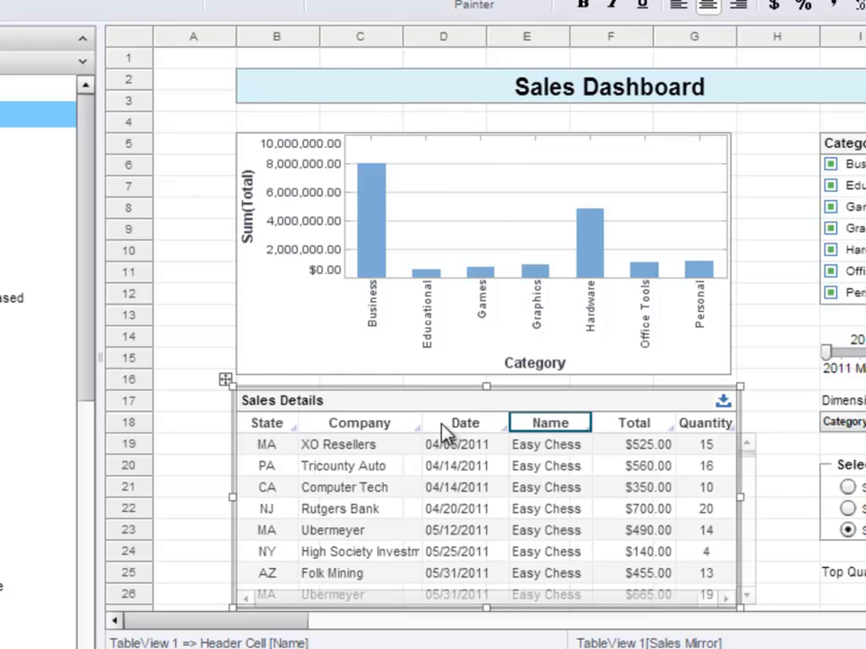
left_click_drag(421, 425, 431, 421)
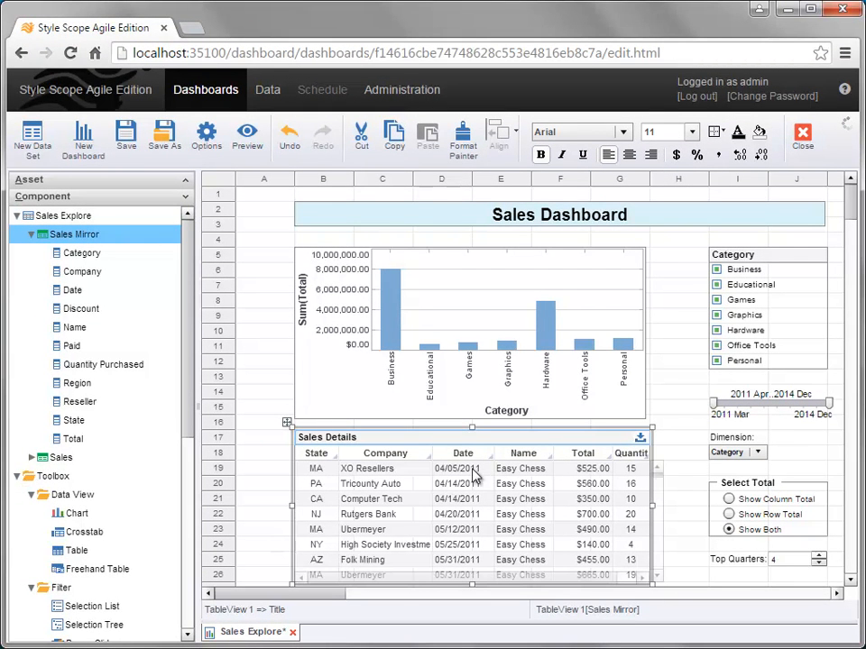
left_click(515, 501)
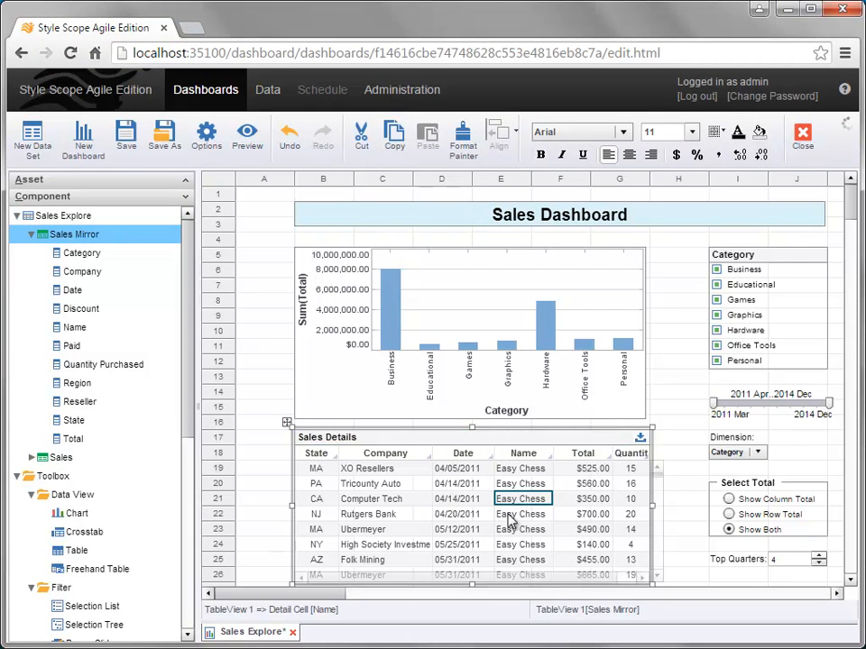
left_click(516, 444)
left_click(520, 455)
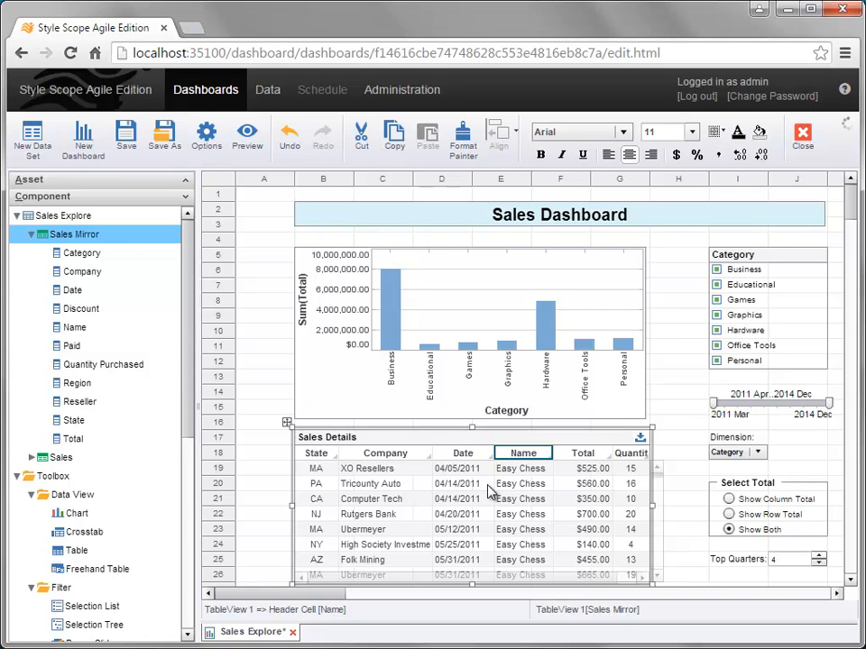
Apply the Clean Bands table style from the Blue style group to the Sales Details table
right_click(484, 440)
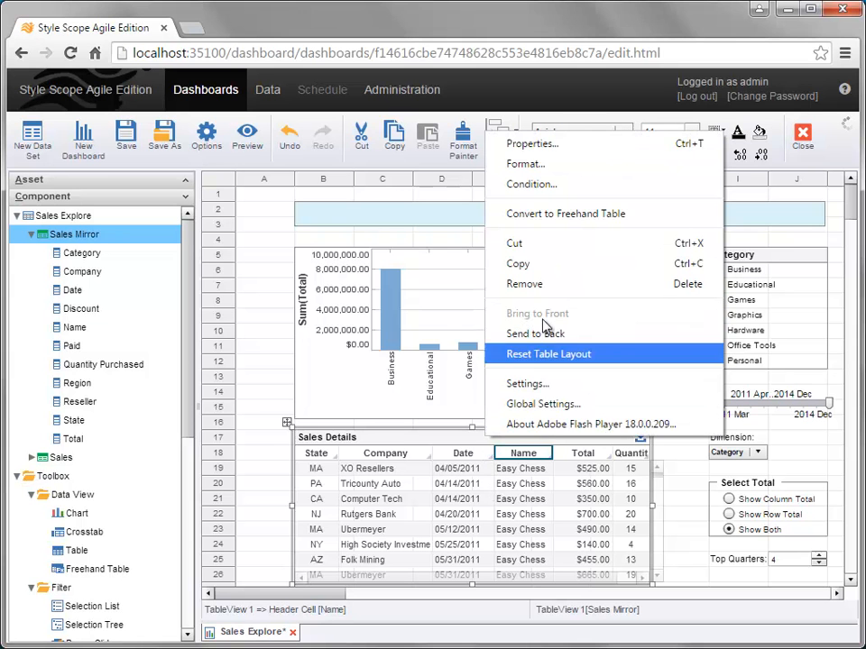
left_click(556, 146)
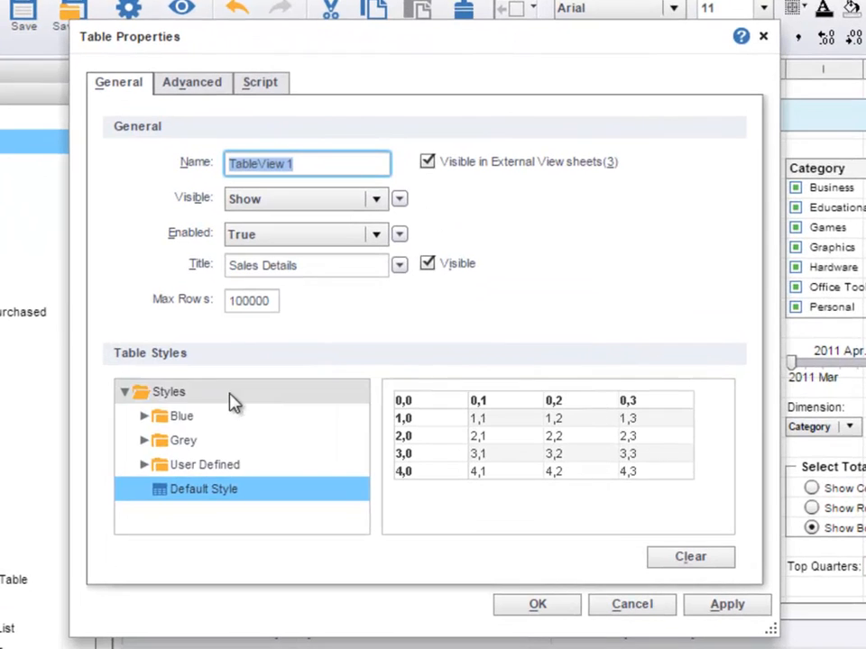
left_click(144, 415)
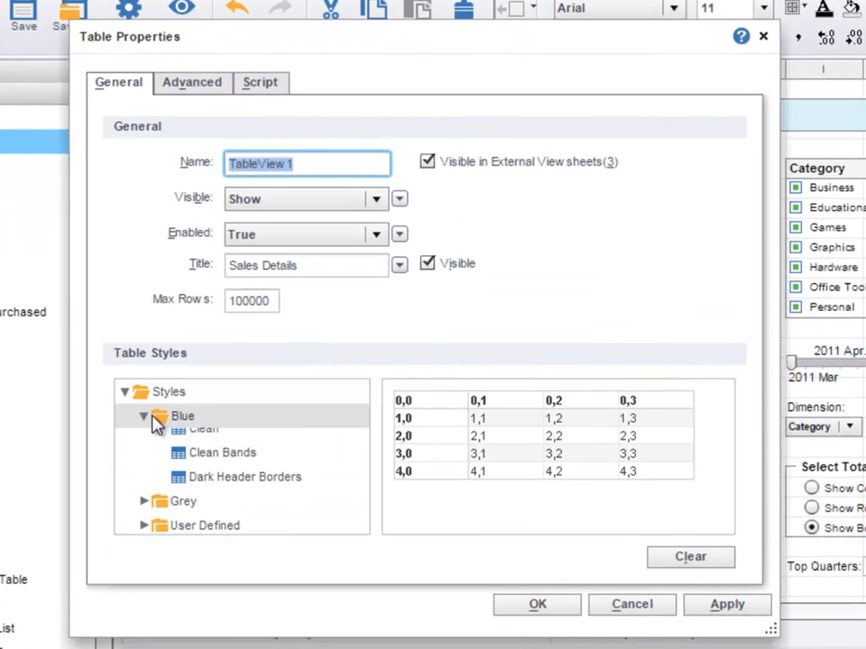
left_click(210, 451)
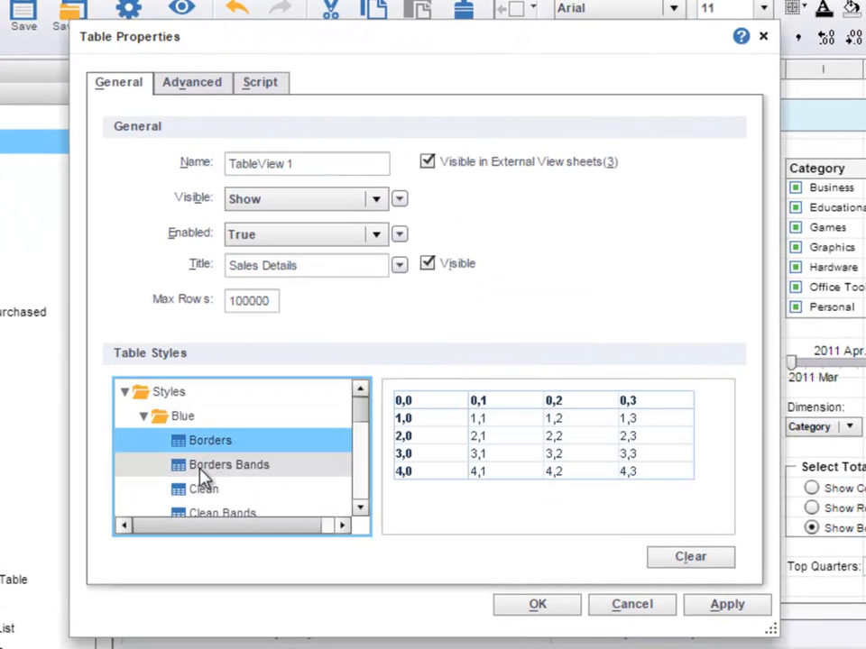
left_click(207, 473)
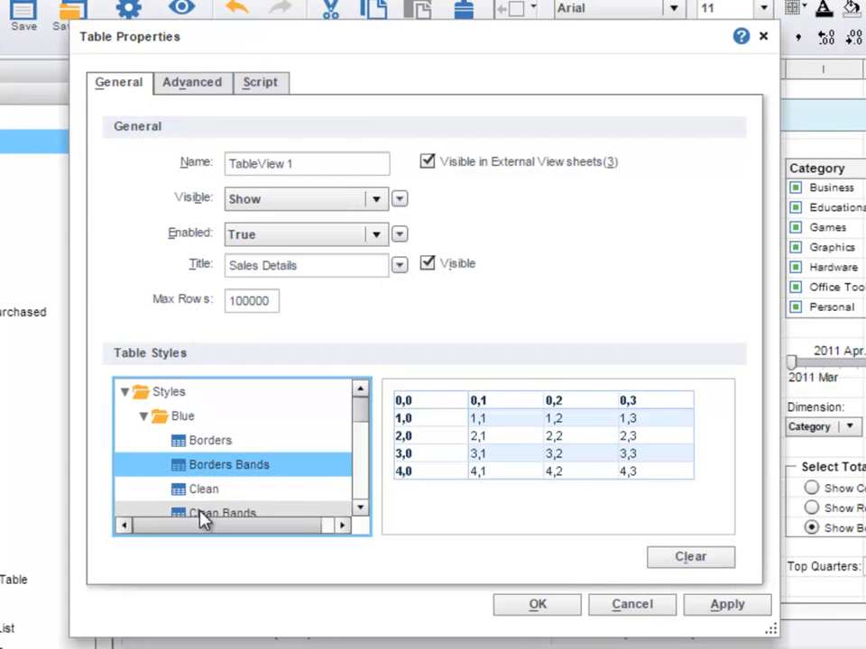
left_click(202, 514)
left_click(566, 612)
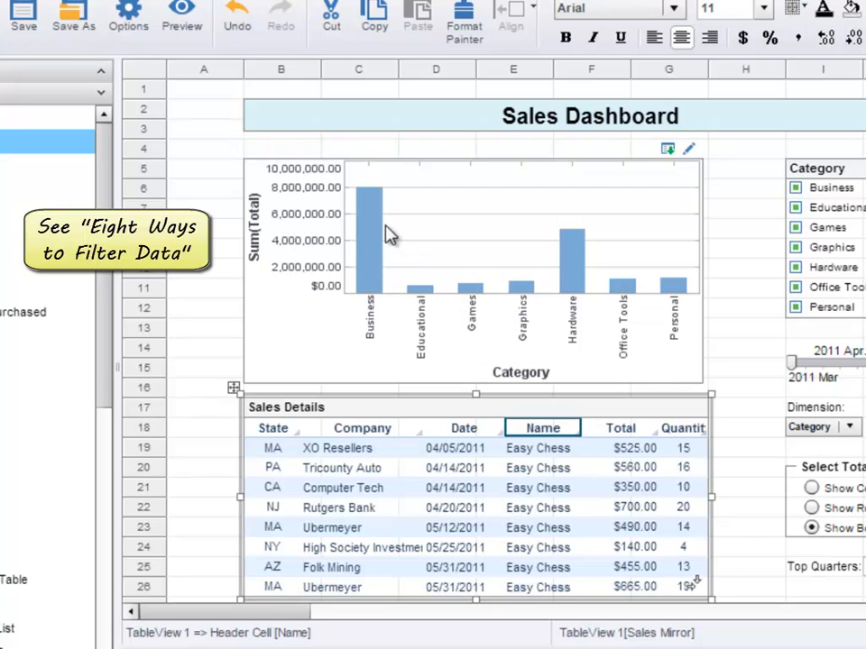
Set TableView 1 as a flyover view of the category bar chart in the chart's properties
mouse_move(377, 232)
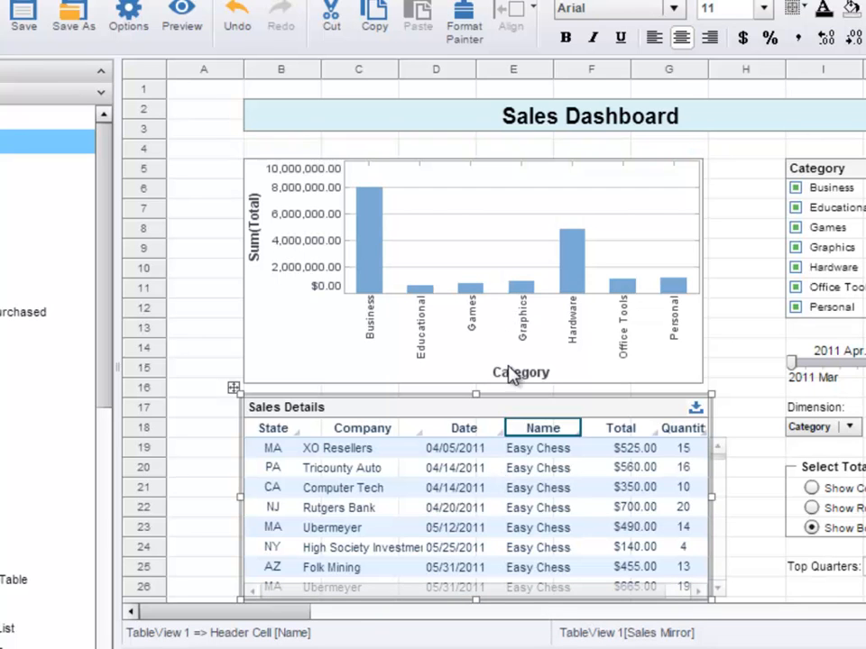
left_click(476, 259)
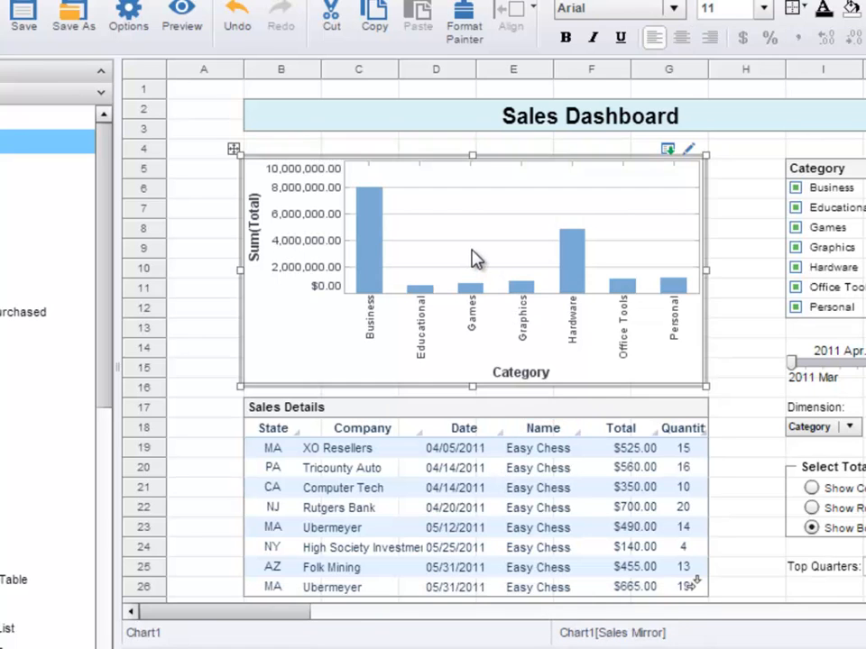
right_click(476, 258)
left_click(597, 361)
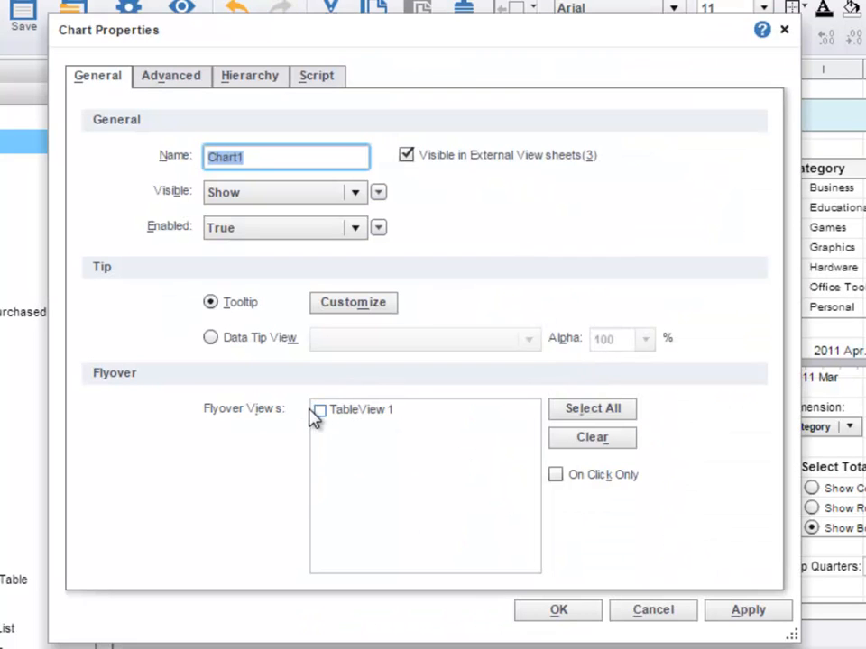
left_click(320, 412)
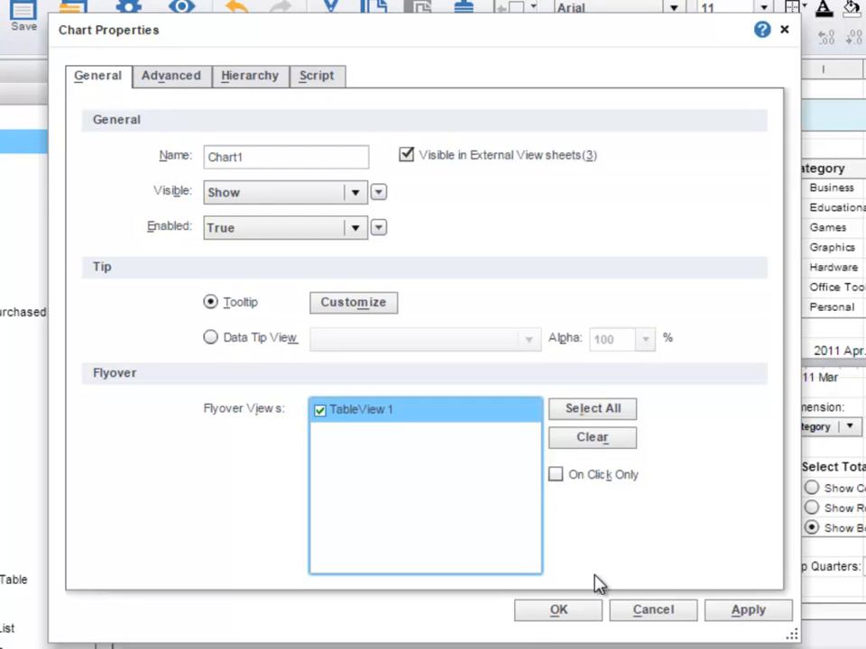
left_click(593, 613)
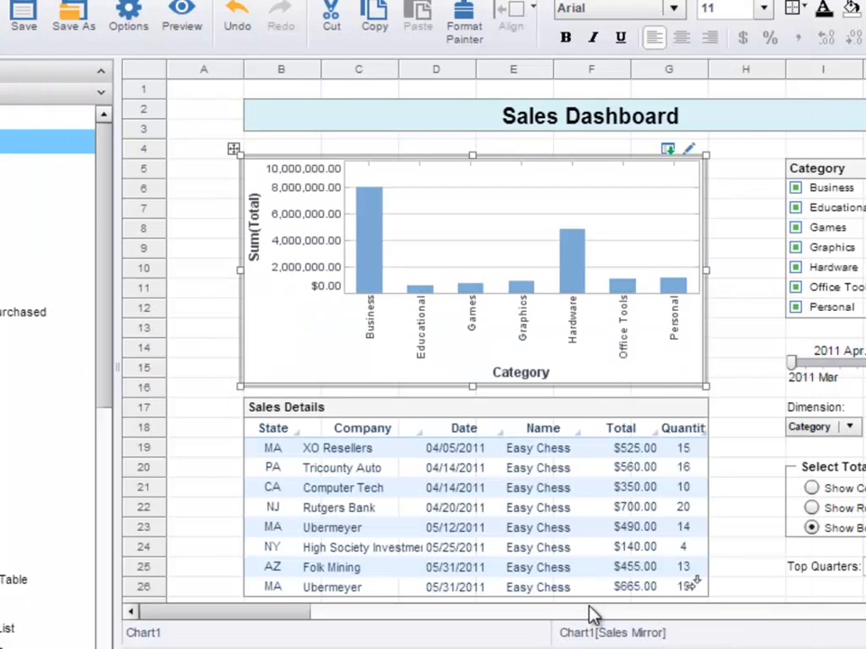
Test the flyover filtering of Sales Details with the chart's Hardware, Graphics and Business bars
mouse_move(577, 261)
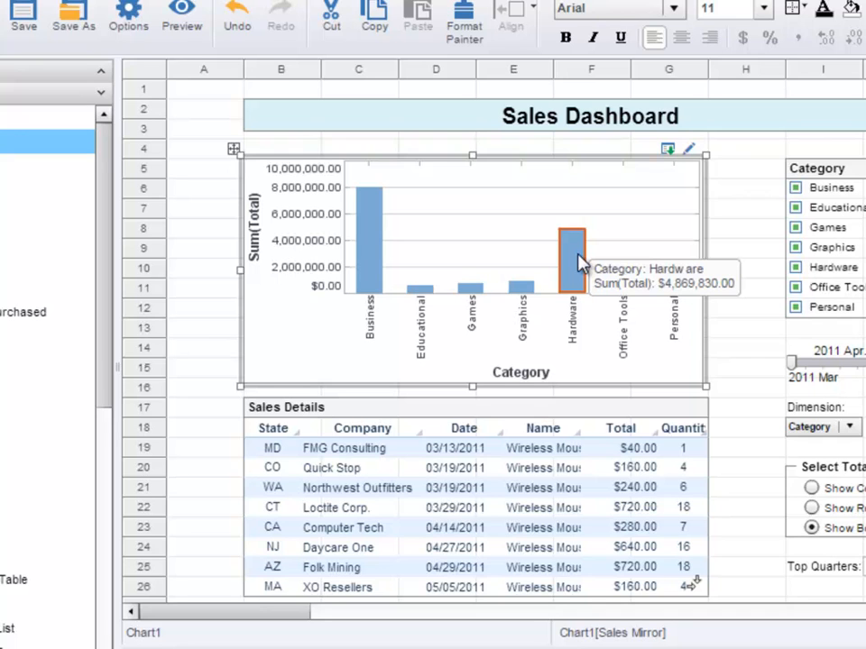
mouse_move(521, 289)
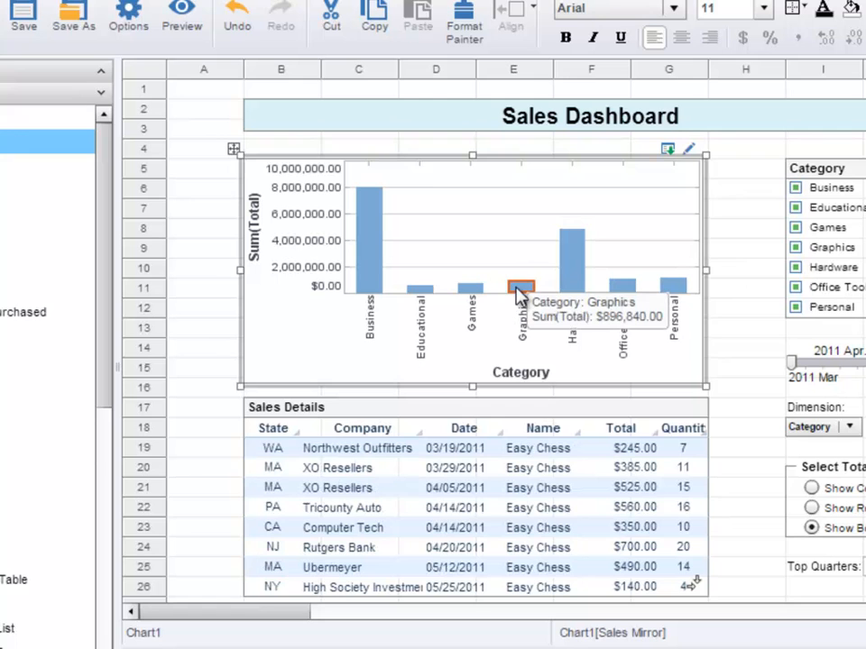
mouse_move(377, 247)
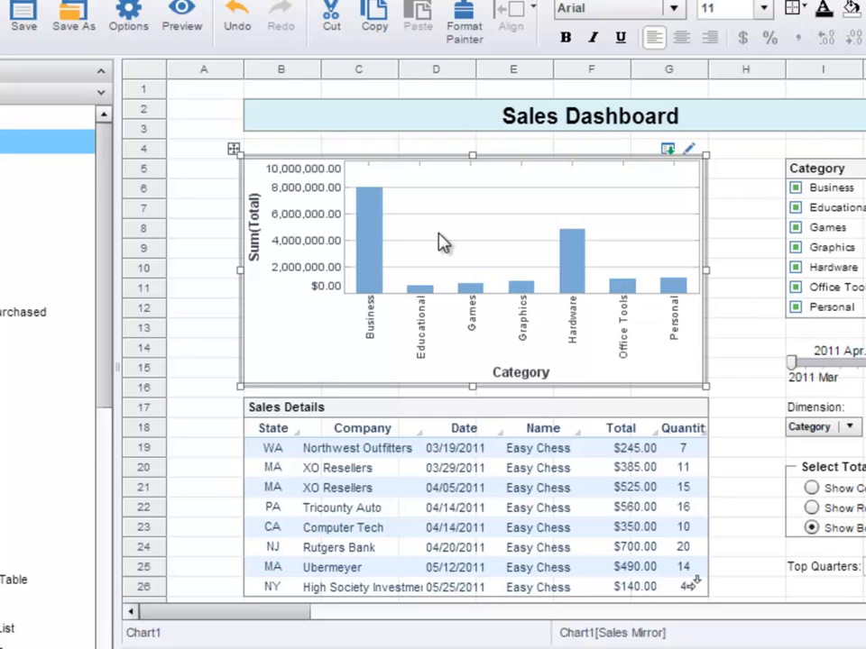
Enable the Shrink To Fit option in the Sales Details table's advanced properties
right_click(482, 417)
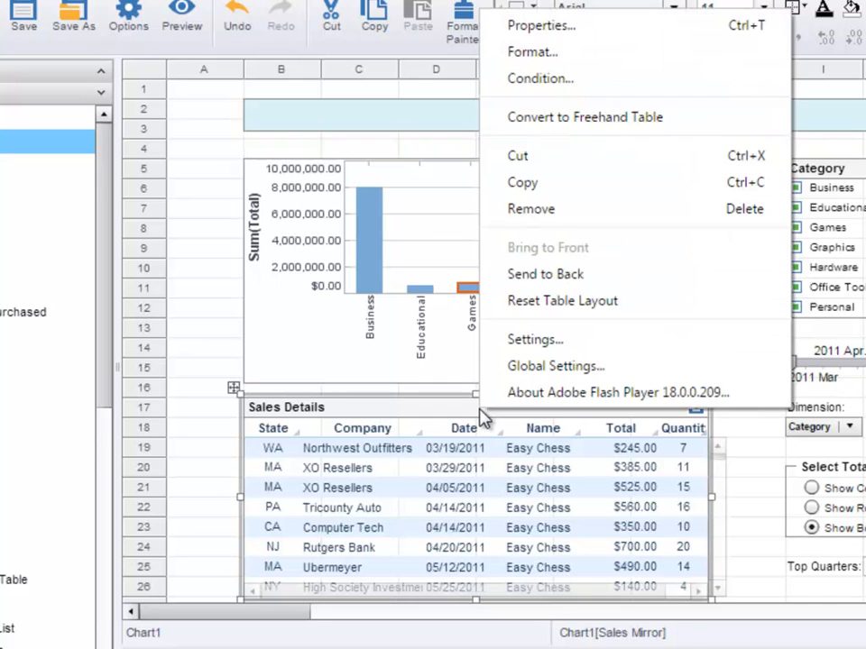
left_click(611, 29)
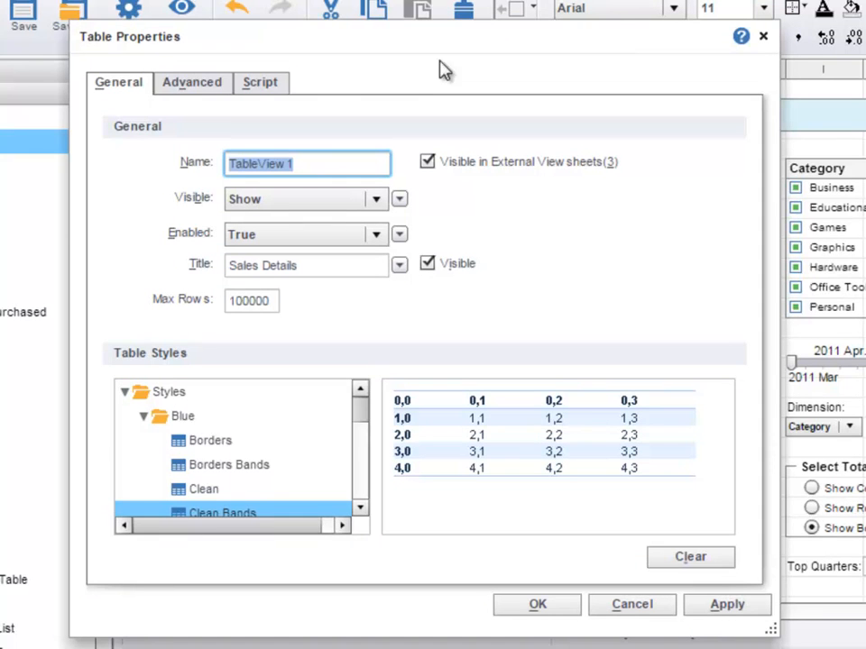
left_click(203, 94)
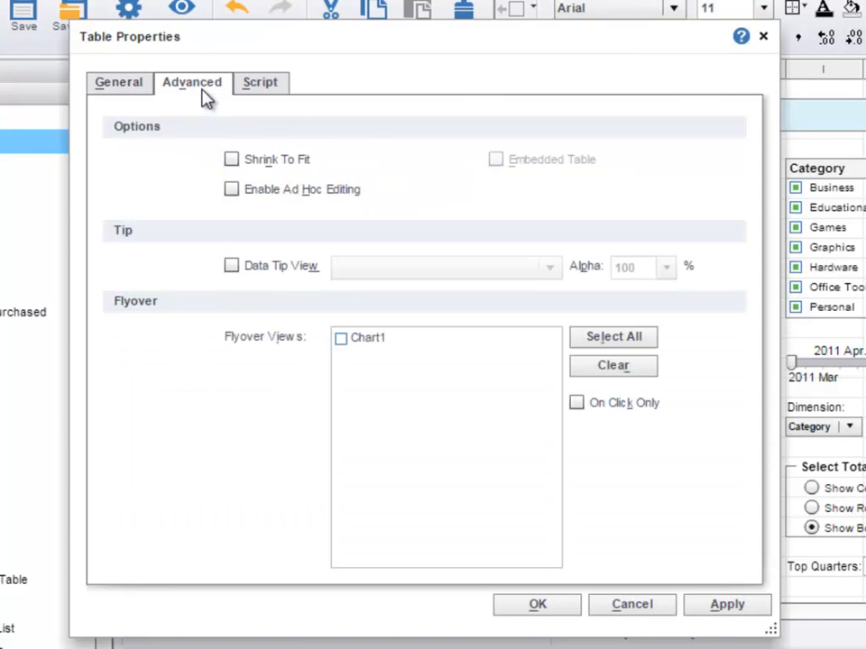
left_click(233, 164)
left_click(535, 604)
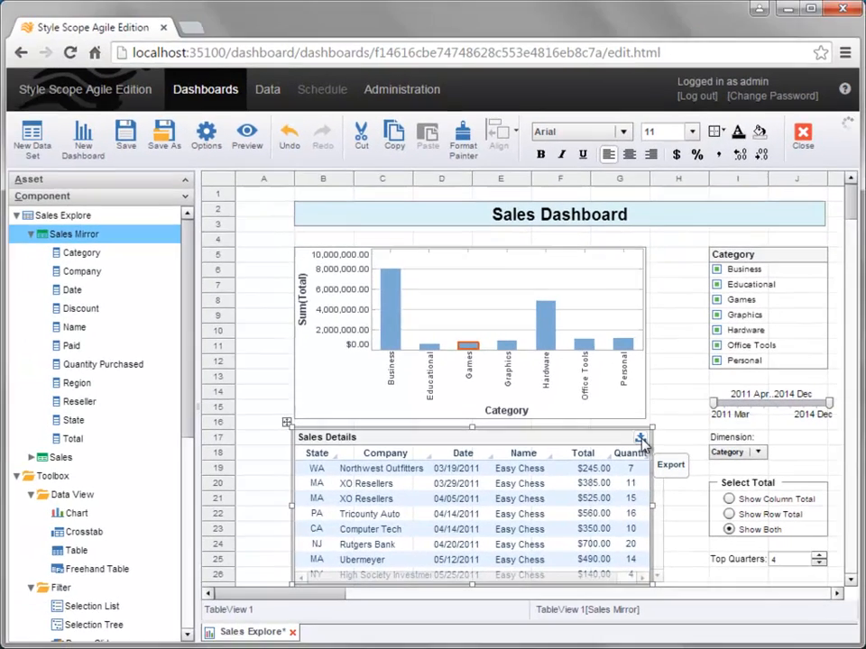
Sort the Sales Details table by State in ascending and descending order, and clear the sort again
left_click(696, 411)
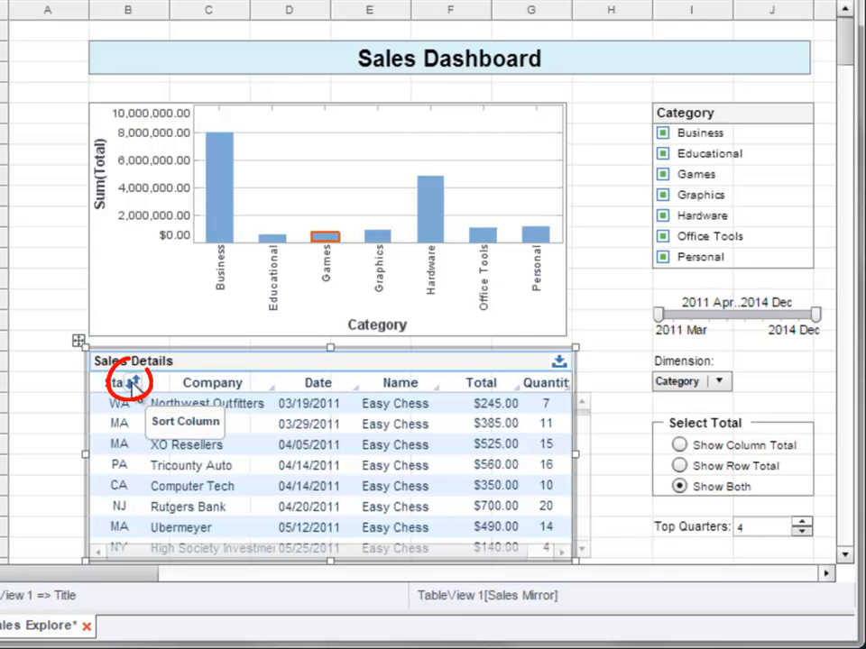
left_click(136, 385)
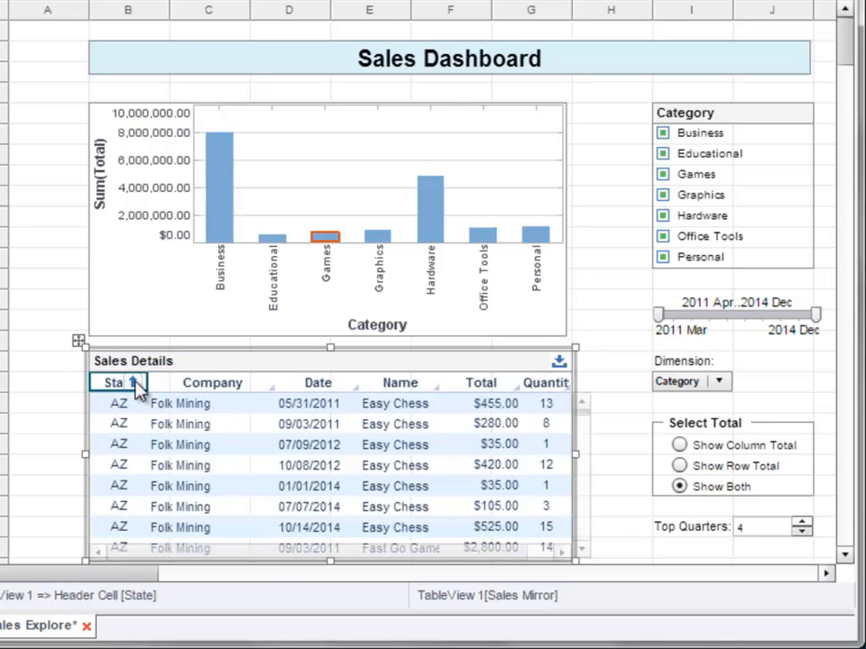
left_click(134, 383)
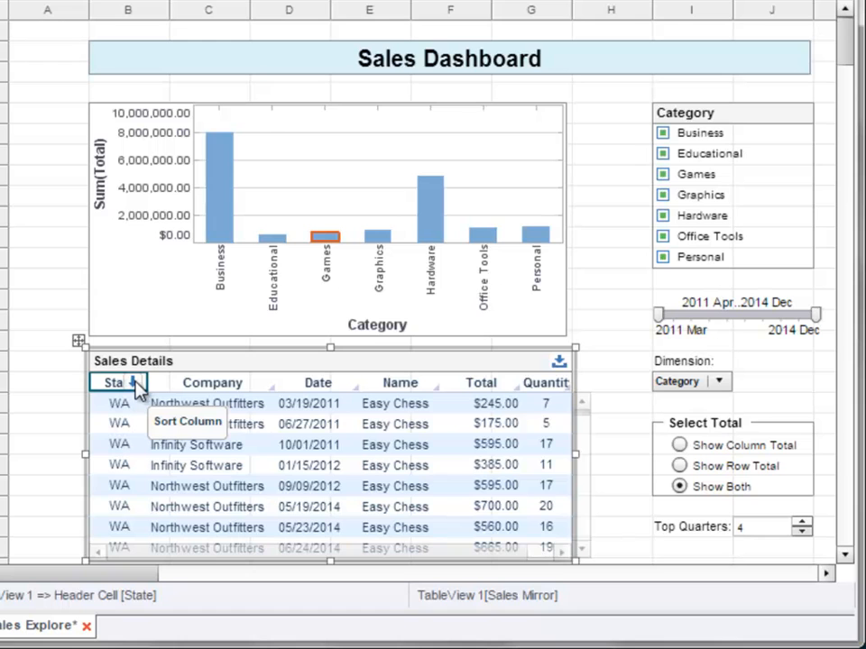
left_click(135, 384)
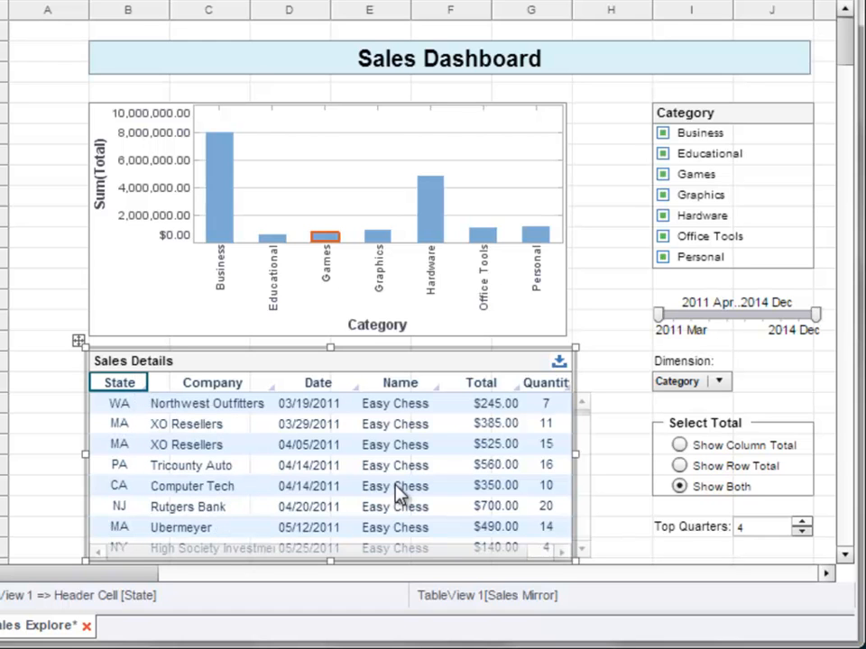